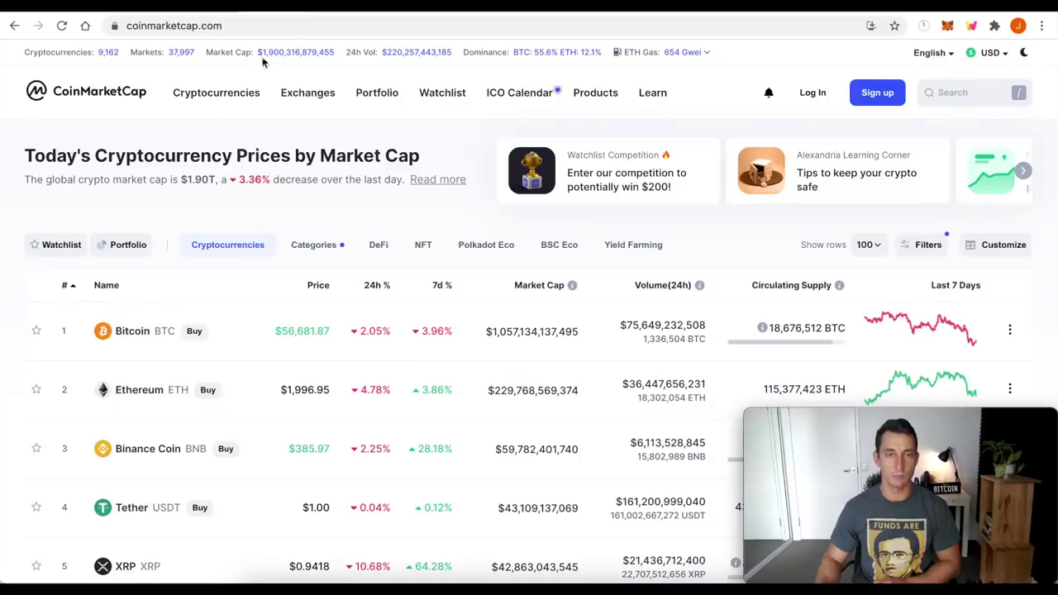
- Examine the prices and 24-hour and 7-day changes of the top ten cryptocurrencies, from Bitcoin to Chainlink
{"action": "scroll", "coordinate": [163, 389], "scroll_direction": "down", "scroll_amount": 2}
{"action": "scroll", "coordinate": [164, 389], "scroll_direction": "down", "scroll_amount": 1}
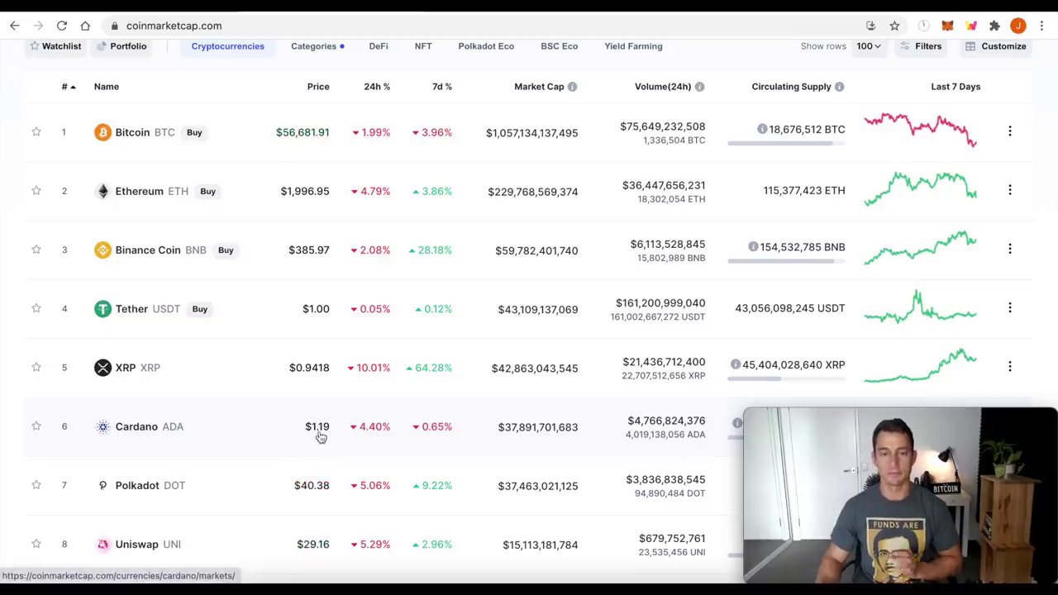
{"action": "scroll", "coordinate": [335, 419], "scroll_direction": "down", "scroll_amount": 2}
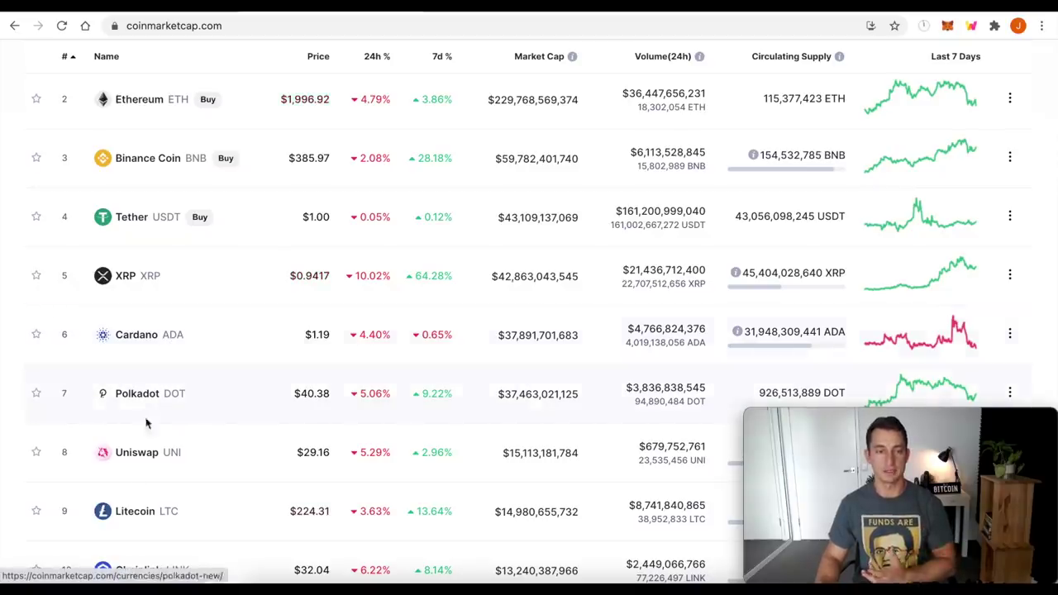
{"action": "scroll", "coordinate": [149, 463], "scroll_direction": "up", "scroll_amount": 3}
{"action": "scroll", "coordinate": [136, 434], "scroll_direction": "up", "scroll_amount": 2}
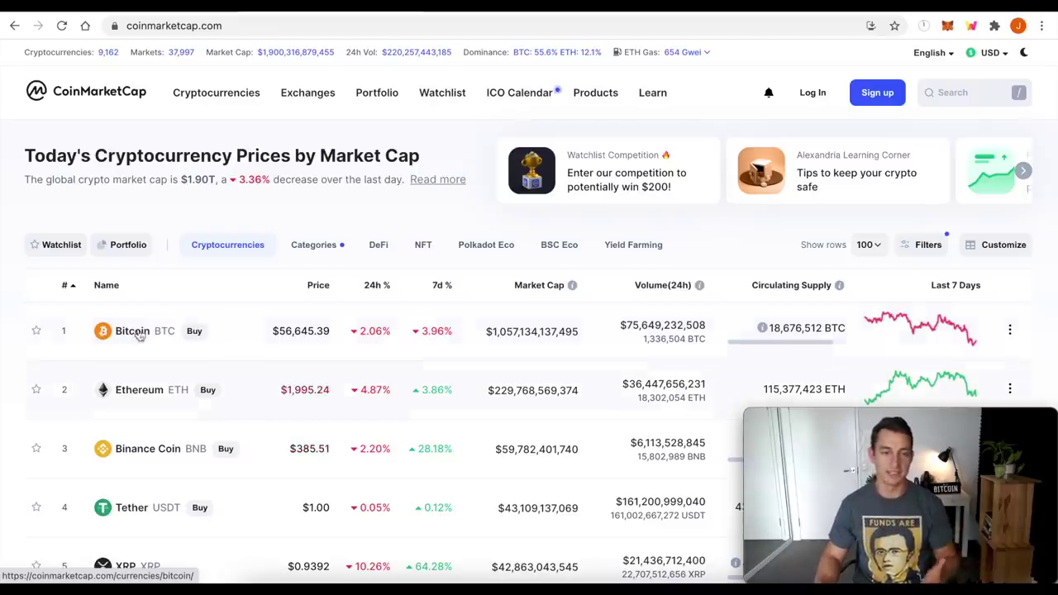
{"action": "scroll", "coordinate": [136, 333], "scroll_direction": "down", "scroll_amount": 1}
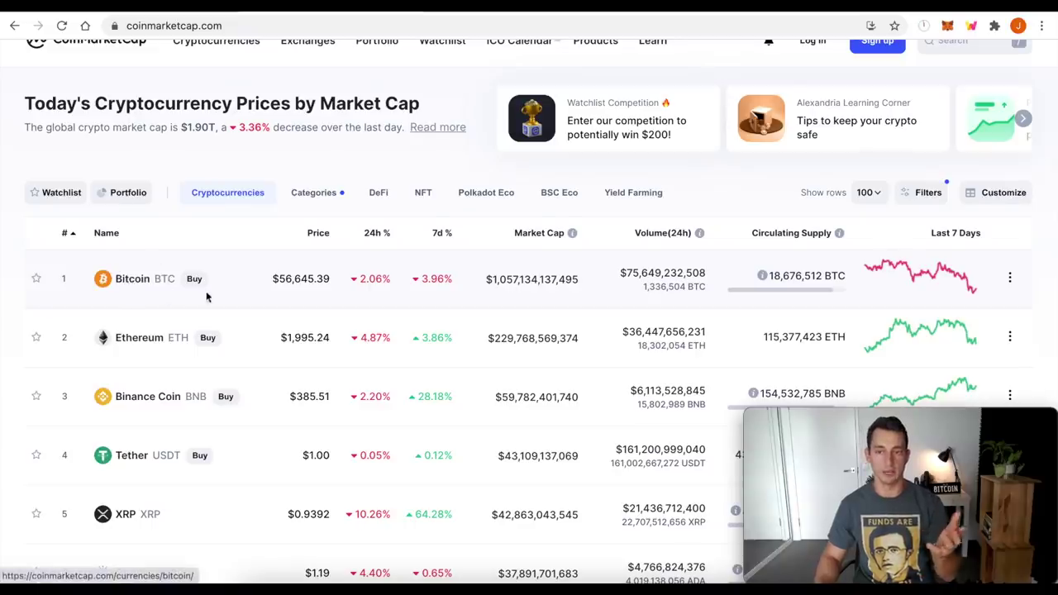
{"action": "scroll", "coordinate": [207, 298], "scroll_direction": "down", "scroll_amount": 1}
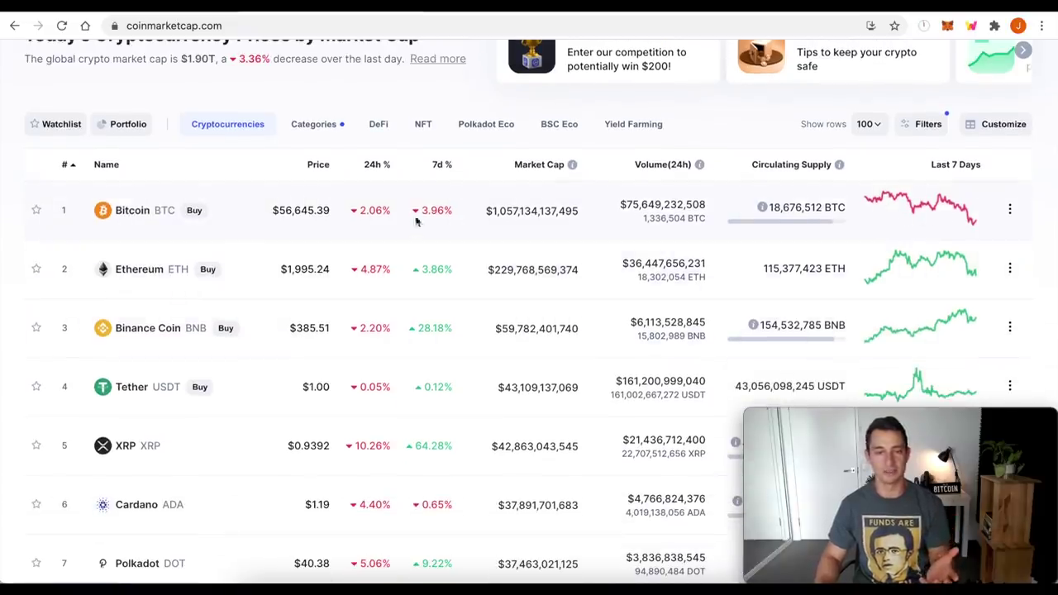
{"action": "scroll", "coordinate": [367, 202], "scroll_direction": "down", "scroll_amount": 1}
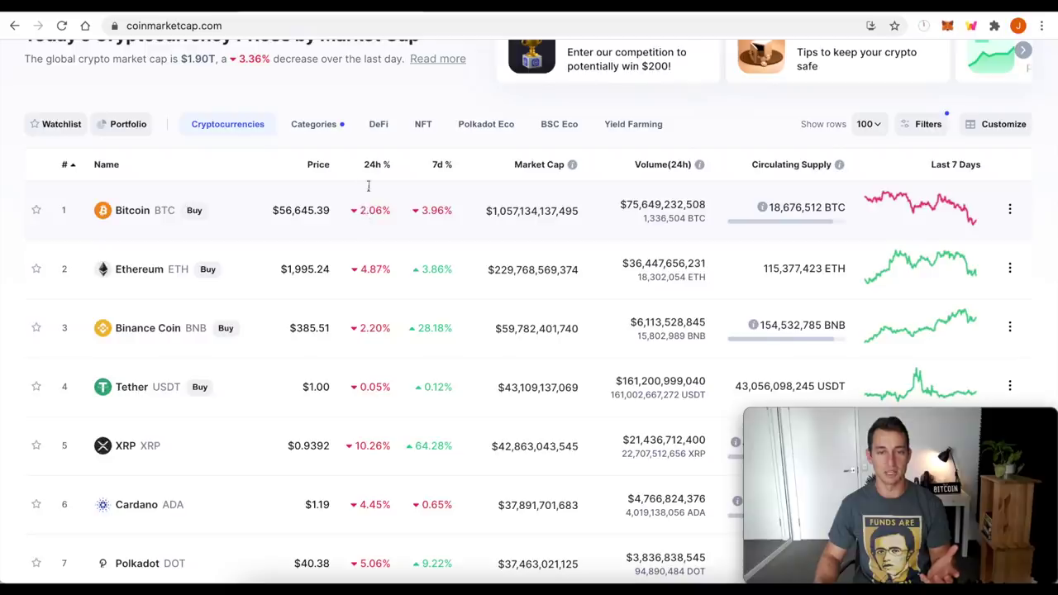
{"action": "scroll", "coordinate": [429, 178], "scroll_direction": "up", "scroll_amount": 1}
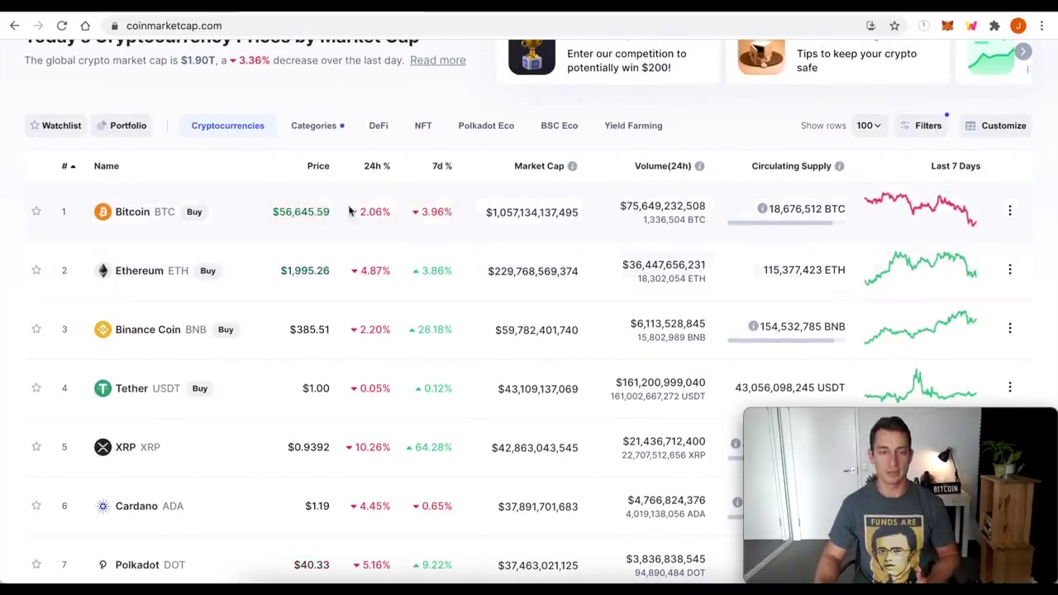
{"action": "scroll", "coordinate": [356, 217], "scroll_direction": "up", "scroll_amount": 1}
{"action": "scroll", "coordinate": [376, 446], "scroll_direction": "down", "scroll_amount": 2}
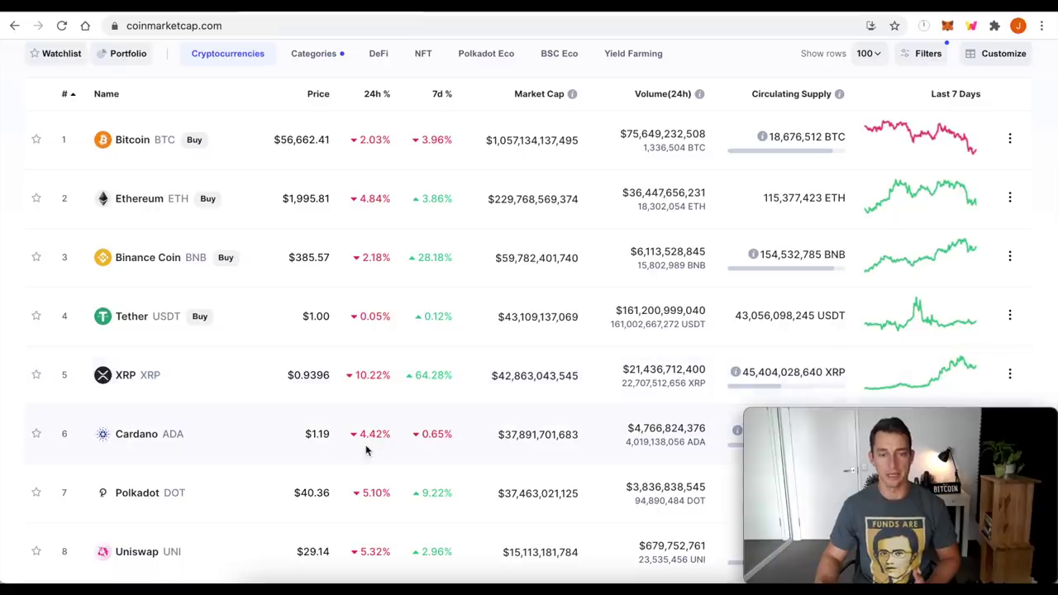
{"action": "scroll", "coordinate": [371, 429], "scroll_direction": "down", "scroll_amount": 1}
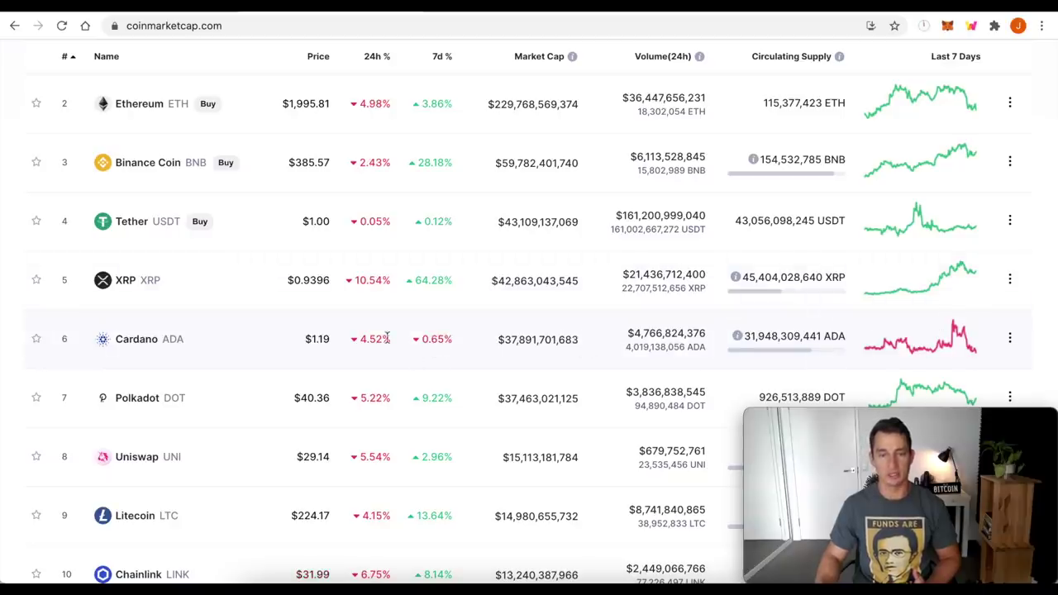
- Switch to Google Trends and examine the 90-day interest comparison of ethereum, crypto, nft and cardano, including the latest data point
{"action": "left_click", "coordinate": [490, 13]}
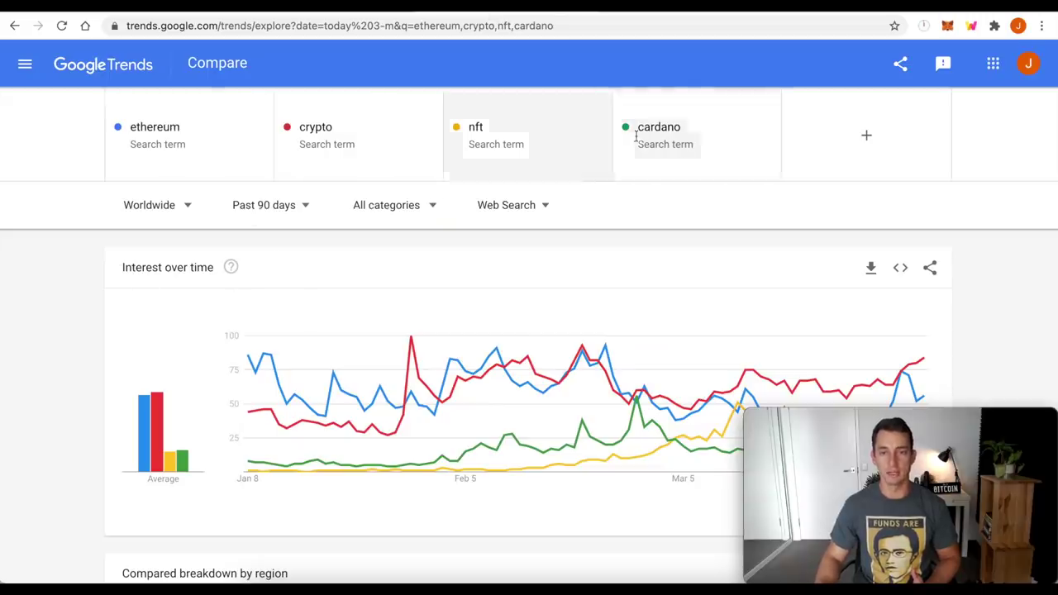
{"action": "scroll", "coordinate": [573, 205], "scroll_direction": "down", "scroll_amount": 3}
{"action": "mouse_move", "coordinate": [923, 329]}
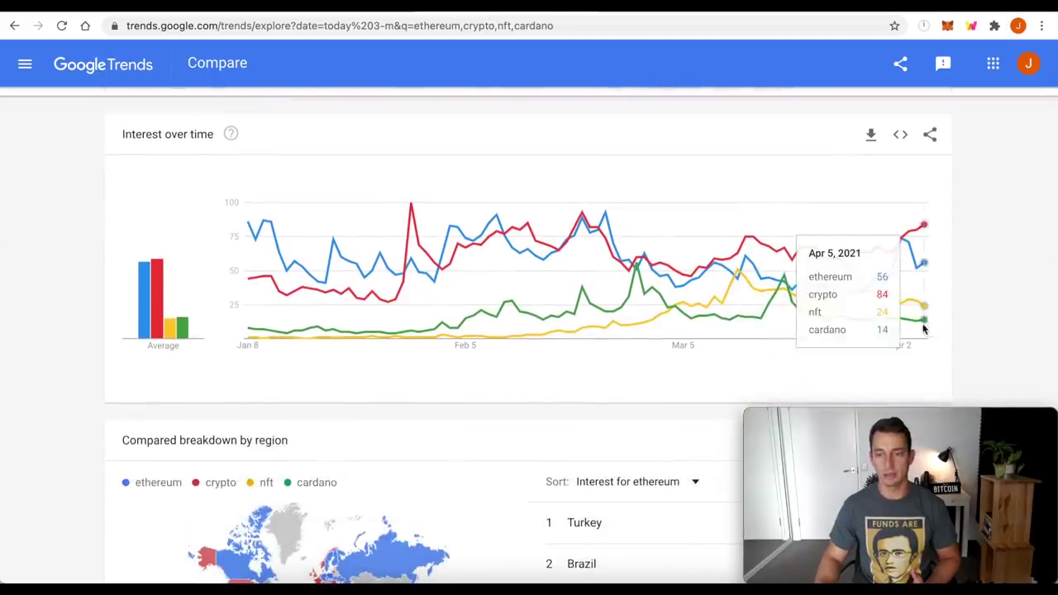
{"action": "scroll", "coordinate": [697, 235], "scroll_direction": "up", "scroll_amount": 2}
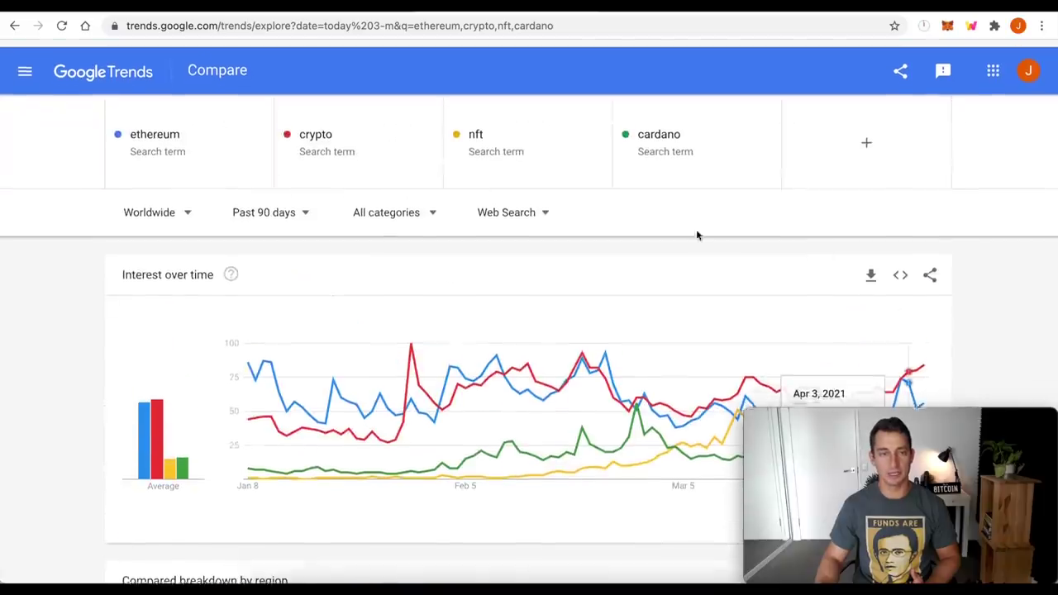
{"action": "scroll", "coordinate": [744, 278], "scroll_direction": "down", "scroll_amount": 3}
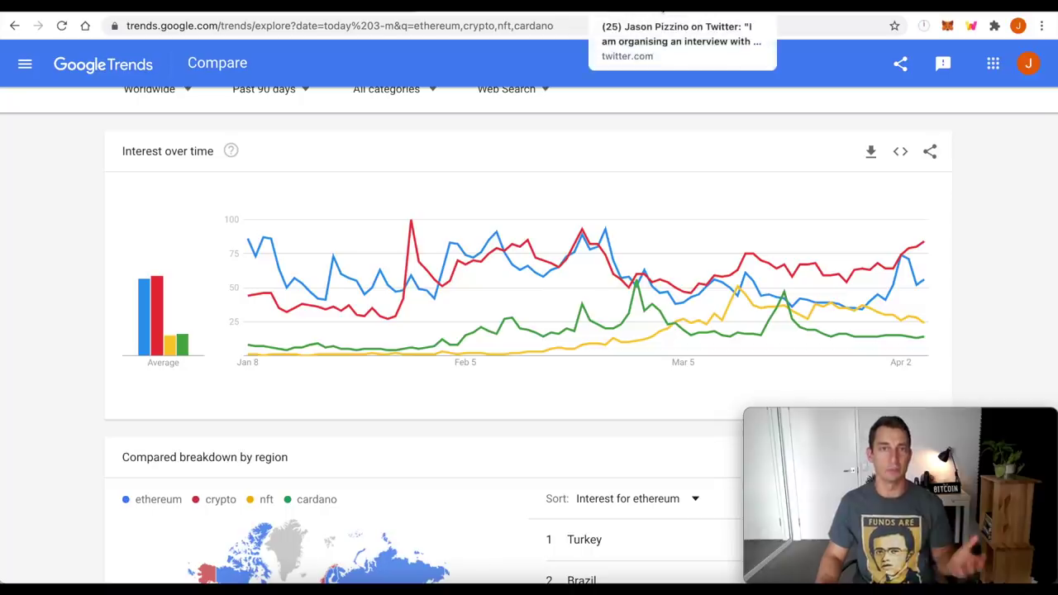
- Switch to the Twitter page with the Terra Virtua tweet, open the account's own profile and review its latest tweets
{"action": "left_click", "coordinate": [661, 6]}
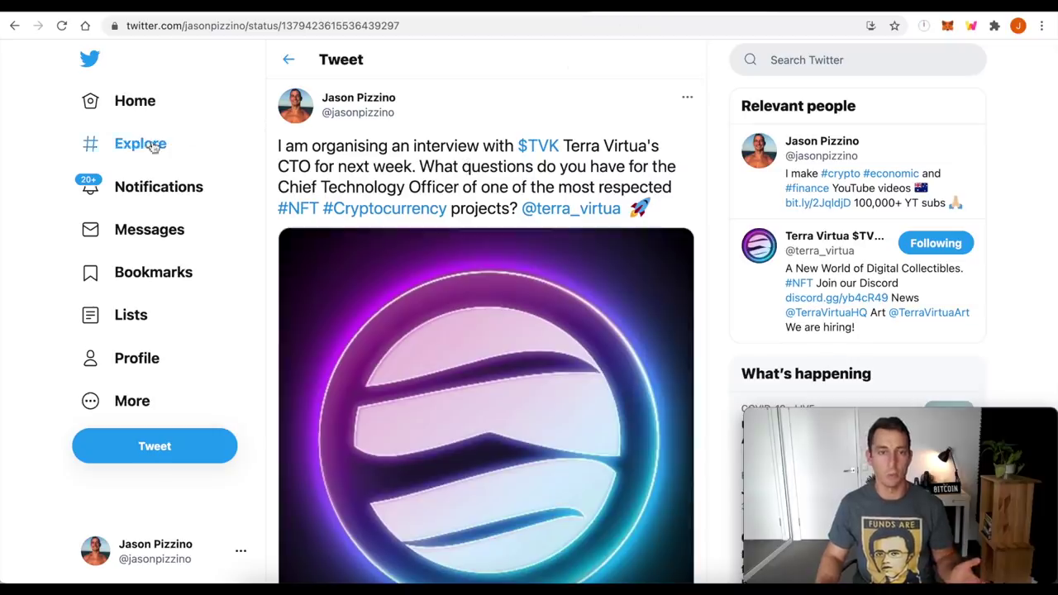
{"action": "left_click", "coordinate": [130, 361]}
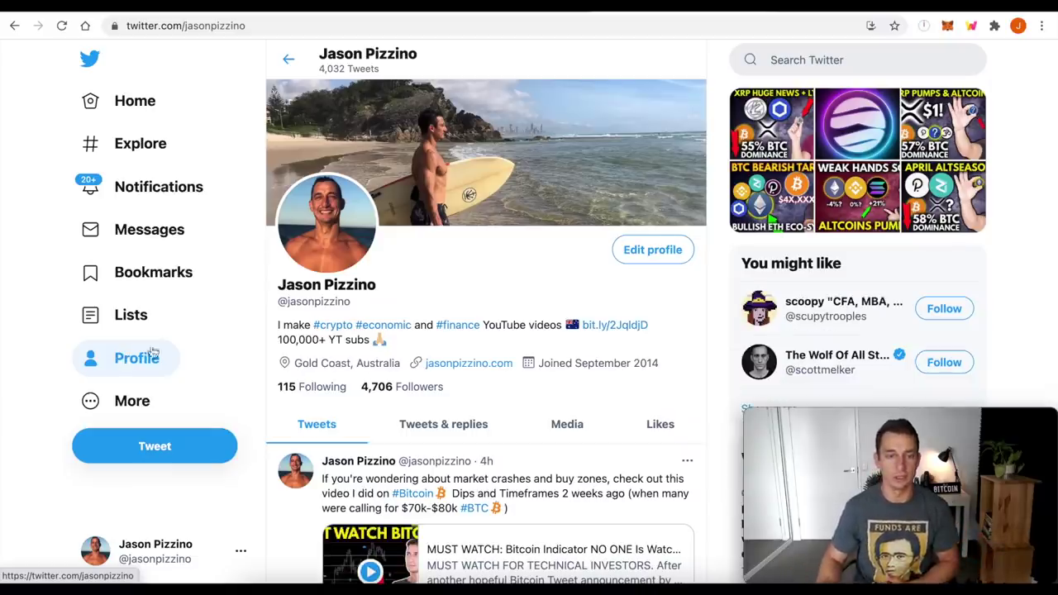
{"action": "scroll", "coordinate": [387, 363], "scroll_direction": "down", "scroll_amount": 3}
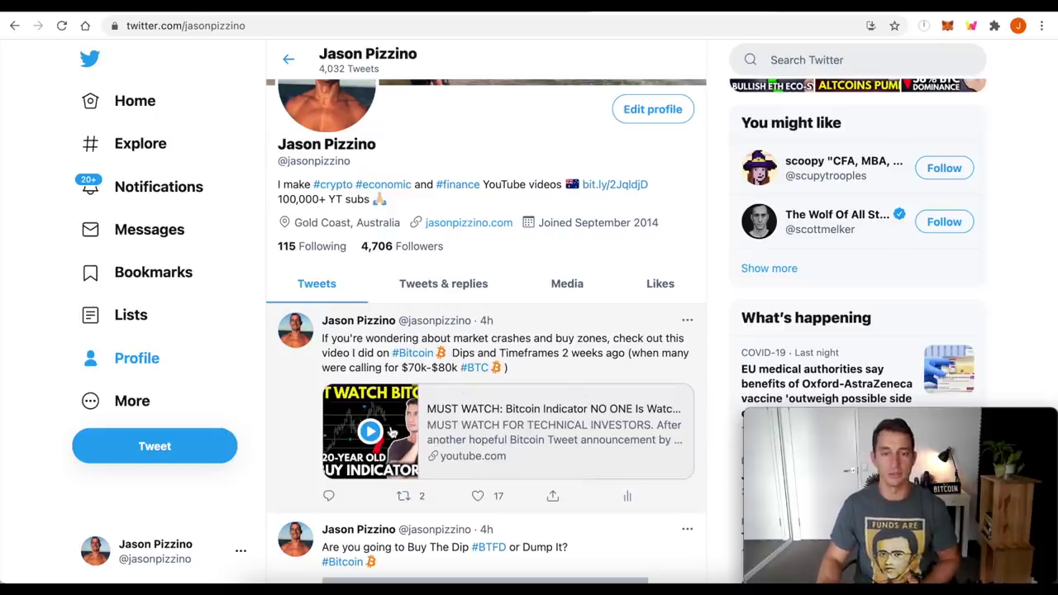
{"action": "scroll", "coordinate": [529, 286], "scroll_direction": "up", "scroll_amount": 2}
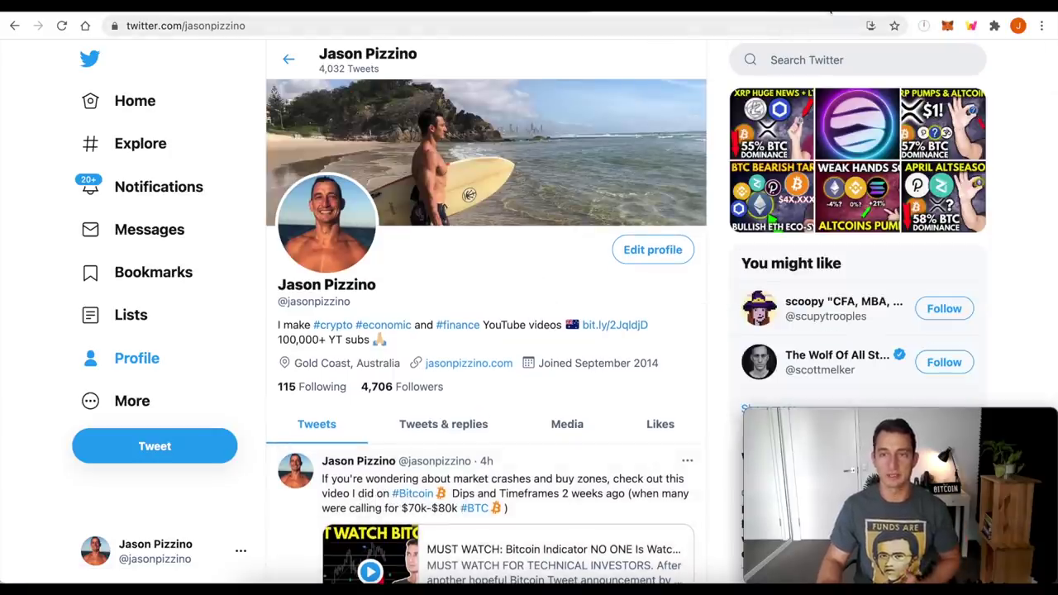
- Switch to TradingView and load the ADAUSD chart from the Red list, showing price action back to March 2020
{"action": "left_click", "coordinate": [827, 3]}
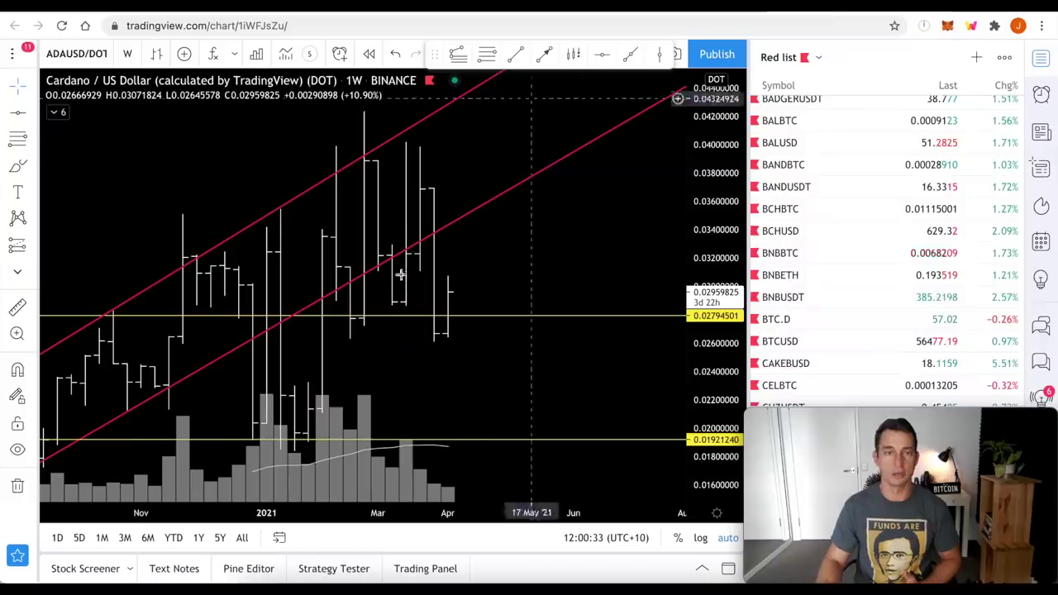
{"action": "scroll", "coordinate": [776, 186], "scroll_direction": "up", "scroll_amount": 10}
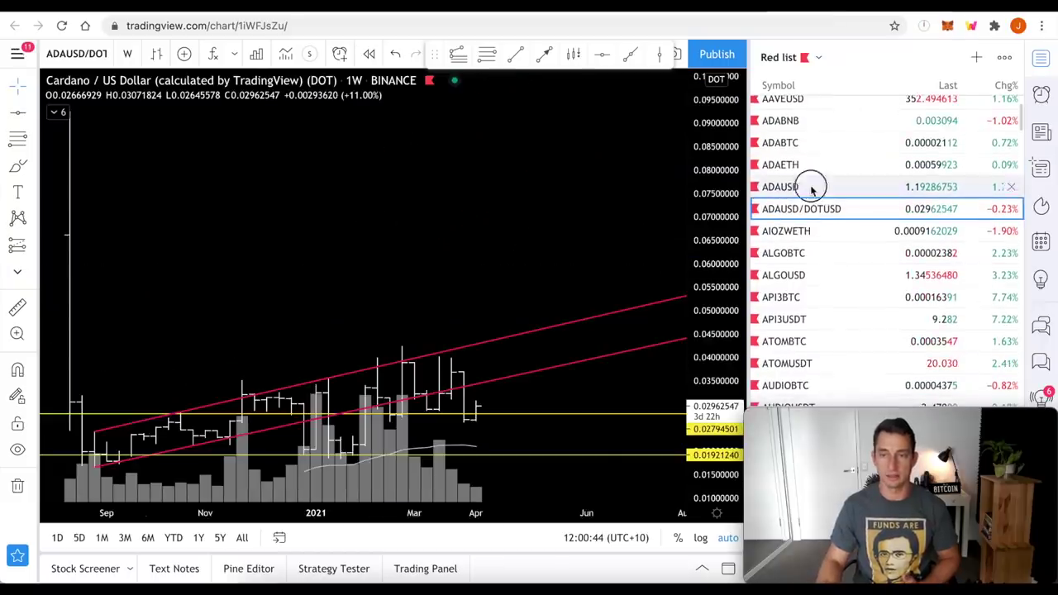
{"action": "left_click", "coordinate": [809, 185]}
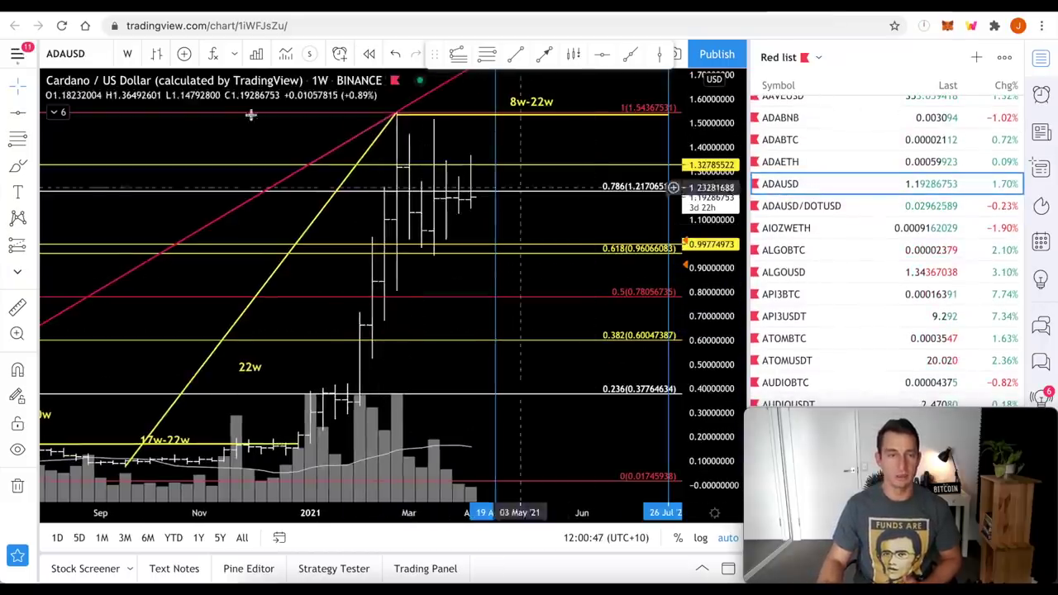
{"action": "scroll", "coordinate": [389, 323], "scroll_direction": "down", "scroll_amount": 5}
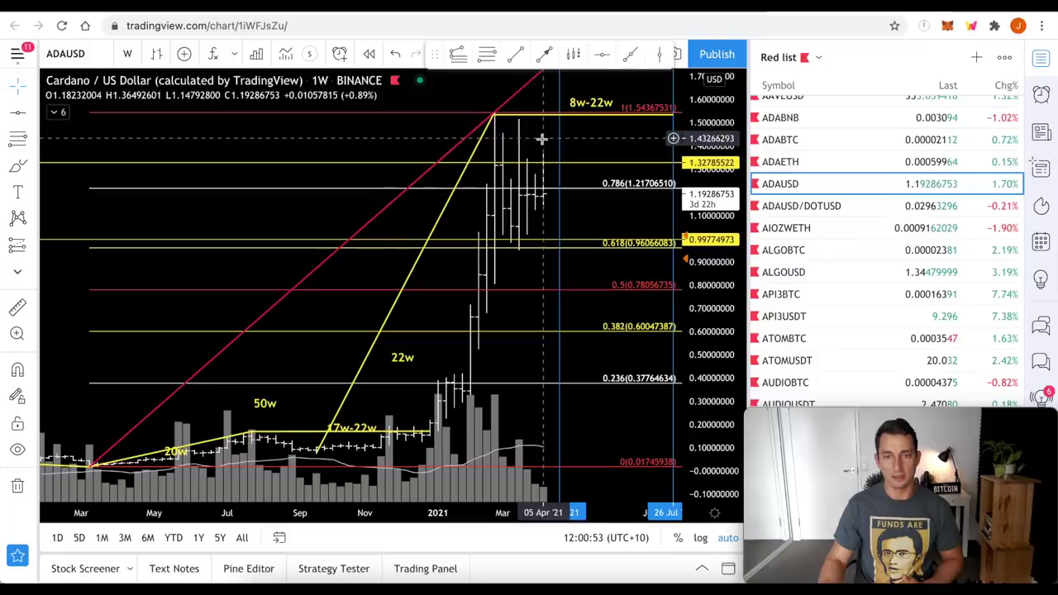
- Set the ADAUSD price scale to logarithmic and inspect the weekly rise up to April 2021
{"action": "left_click", "coordinate": [698, 538]}
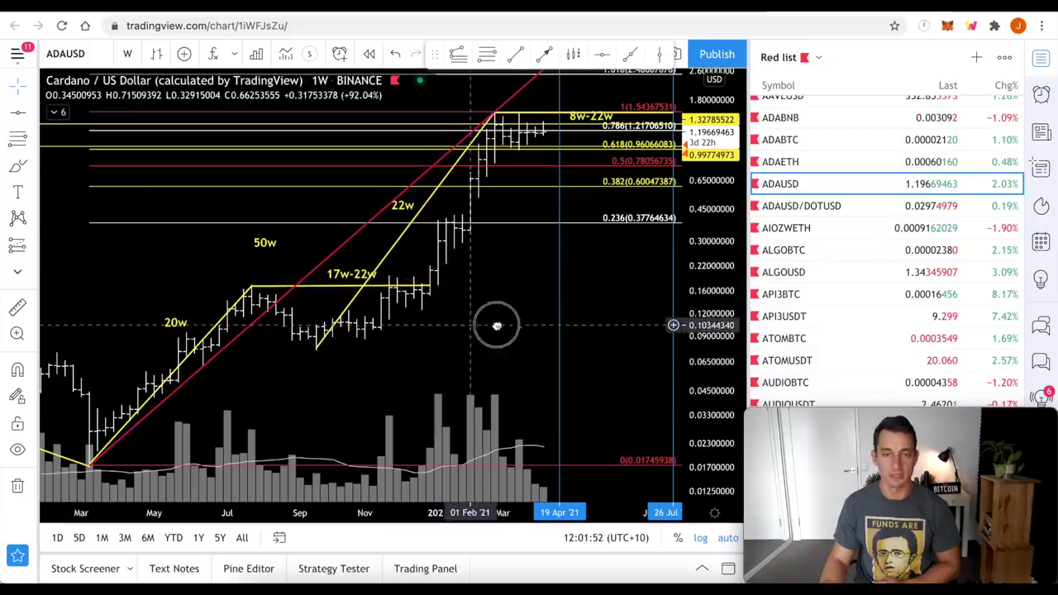
{"action": "left_click_drag", "start_coordinate": [498, 323], "coordinate": [532, 324]}
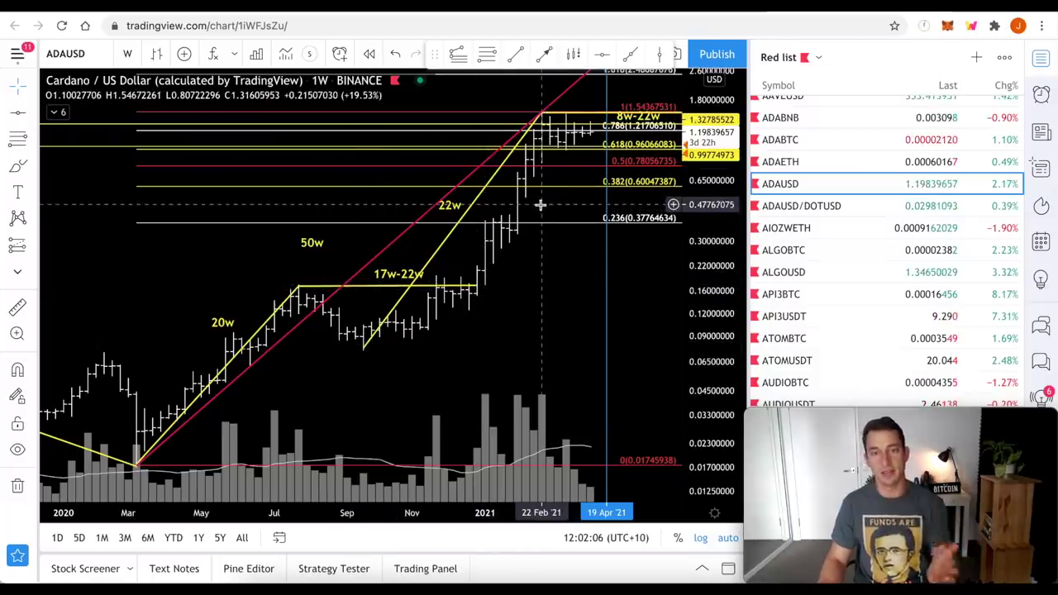
{"action": "scroll", "coordinate": [538, 309], "scroll_direction": "up", "scroll_amount": 4}
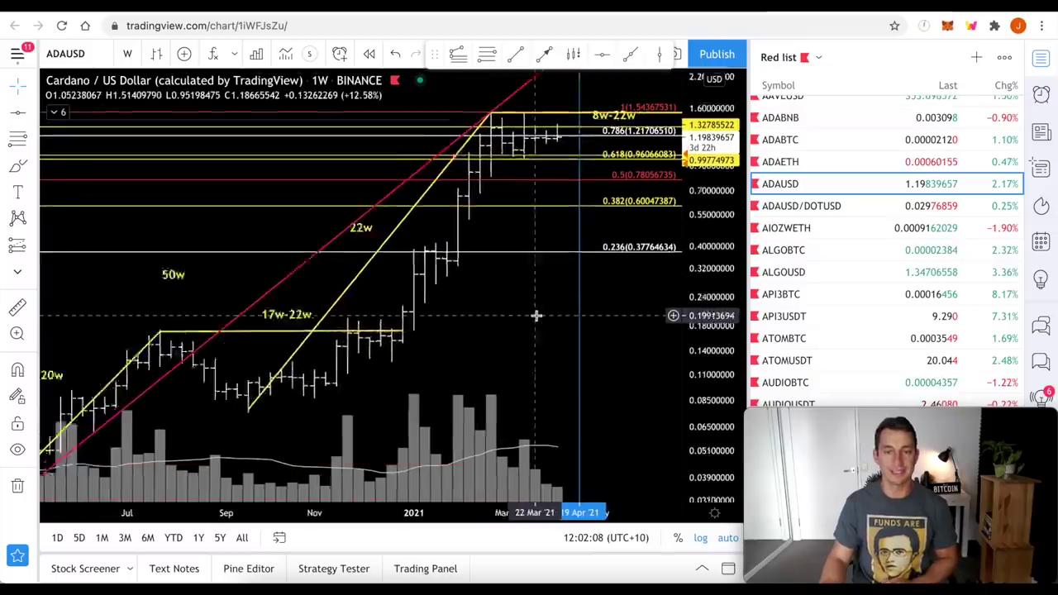
{"action": "scroll", "coordinate": [535, 315], "scroll_direction": "up", "scroll_amount": 2}
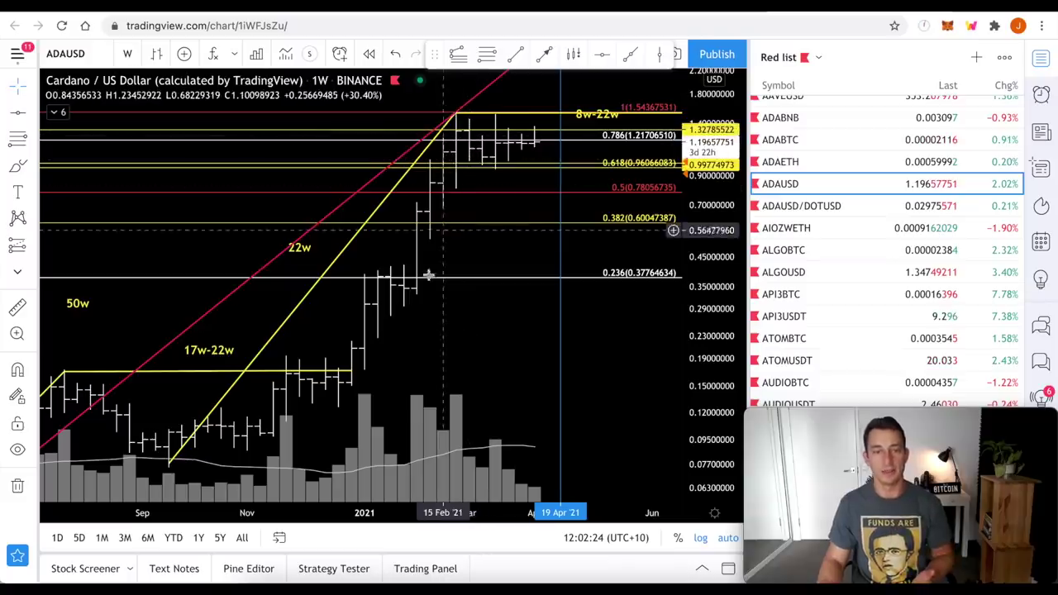
- Measure Cardano's rise from the 9 March 2020 low to the 22 February 2021 high, clear the measurement and restore automatic price scaling
{"action": "scroll", "coordinate": [428, 275], "scroll_direction": "down", "scroll_amount": 5}
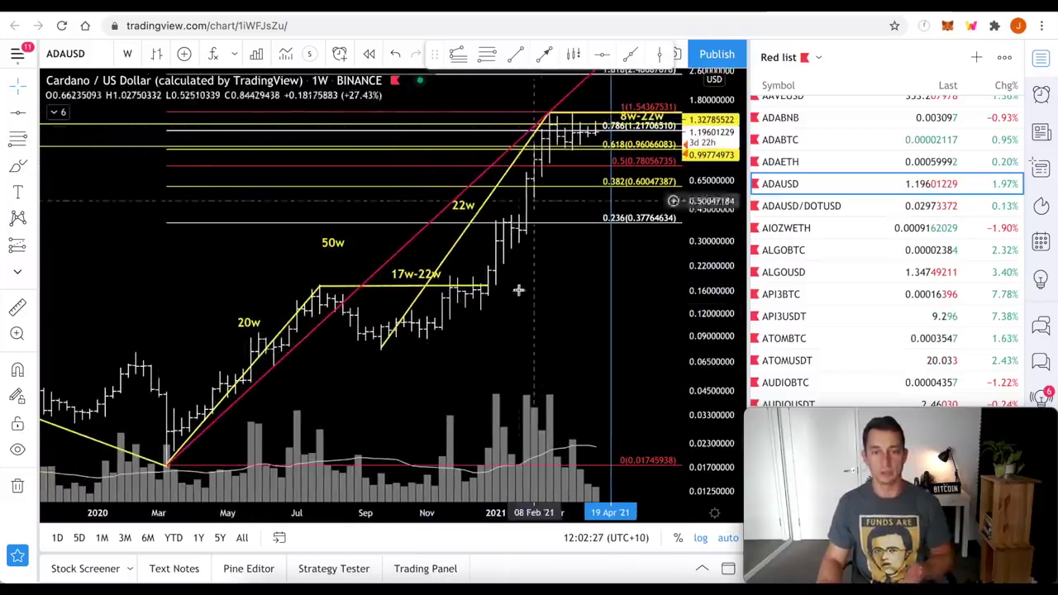
{"action": "left_click", "coordinate": [167, 462]}
{"action": "left_click", "coordinate": [548, 114]}
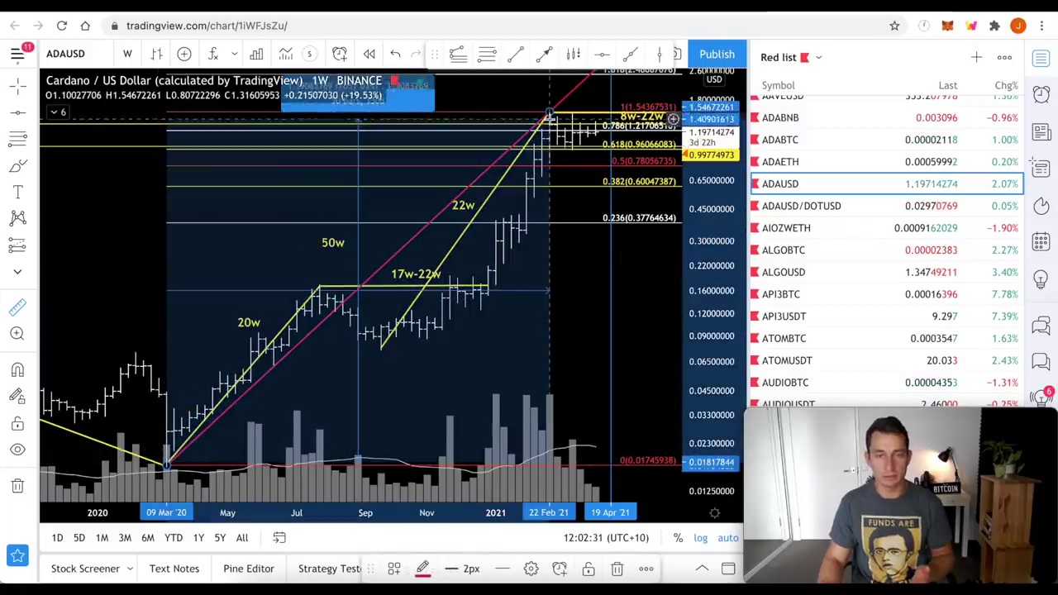
{"action": "left_click_drag", "start_coordinate": [711, 124], "coordinate": [715, 225]}
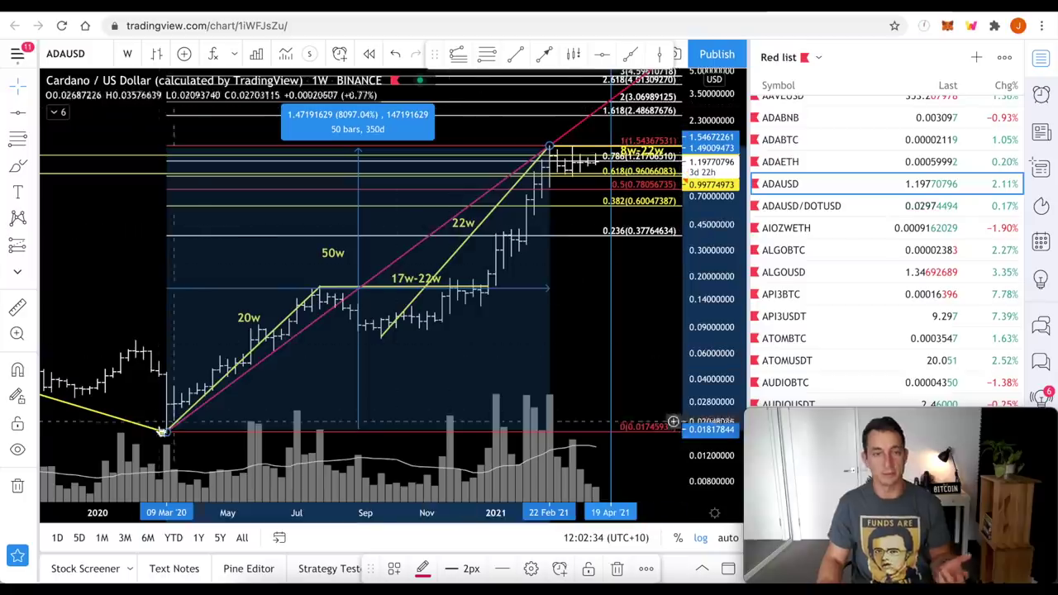
{"action": "left_click", "coordinate": [556, 291]}
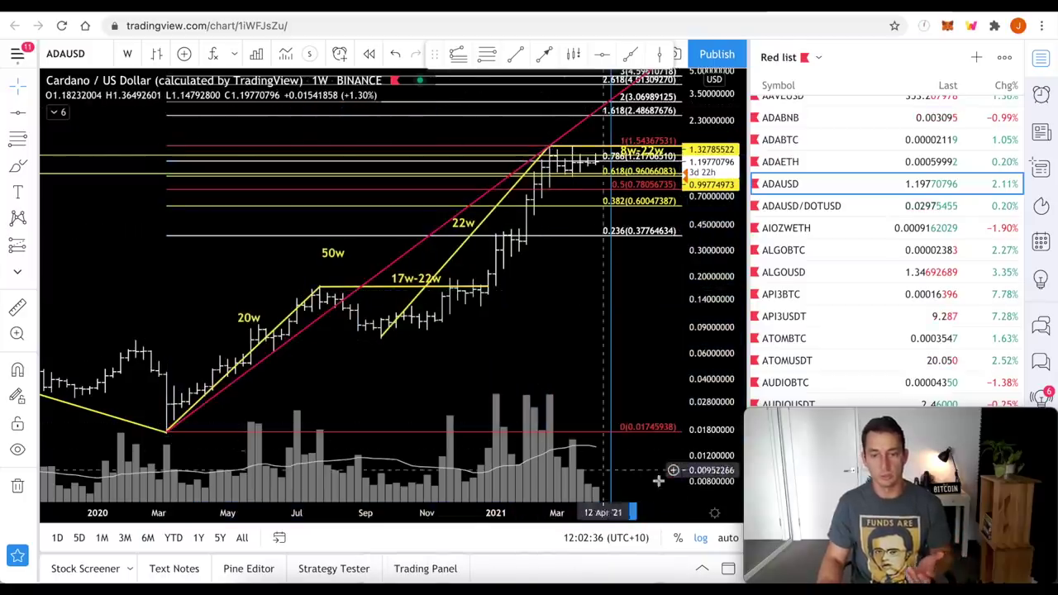
{"action": "left_click", "coordinate": [728, 538]}
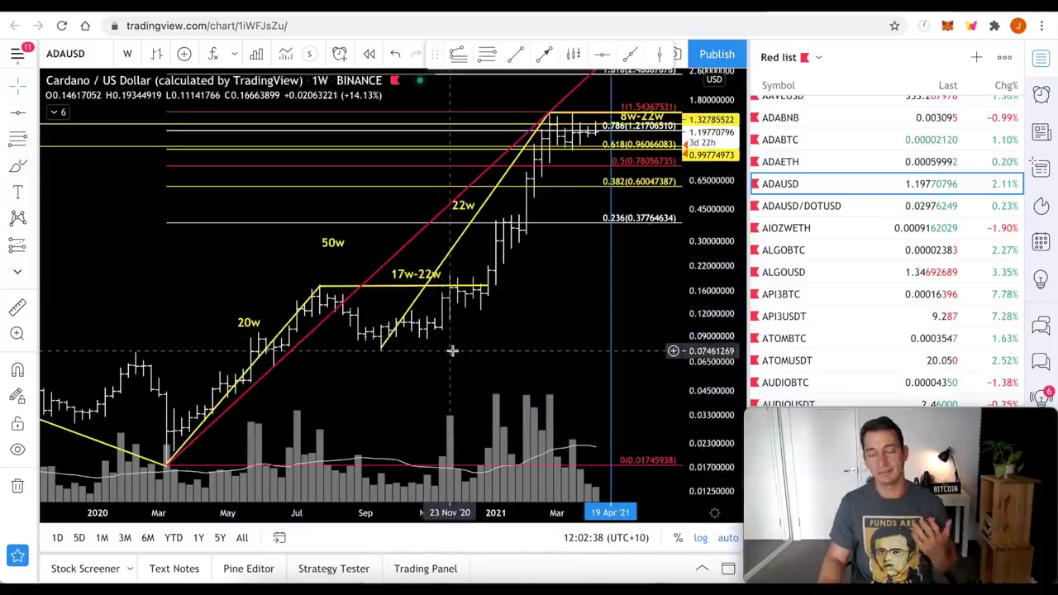
- Examine the marked weekly swings on the ADAUSD chart, from the 49w decline through the 20w, 17w-22w and 22w segments
{"action": "scroll", "coordinate": [448, 350], "scroll_direction": "up", "scroll_amount": 4}
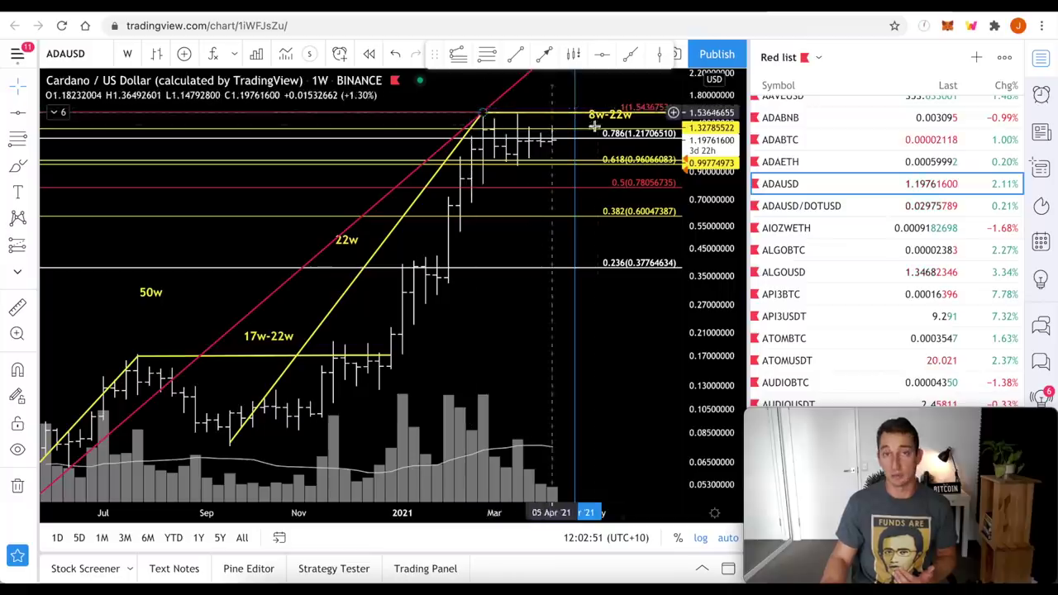
{"action": "scroll", "coordinate": [449, 283], "scroll_direction": "down", "scroll_amount": 3}
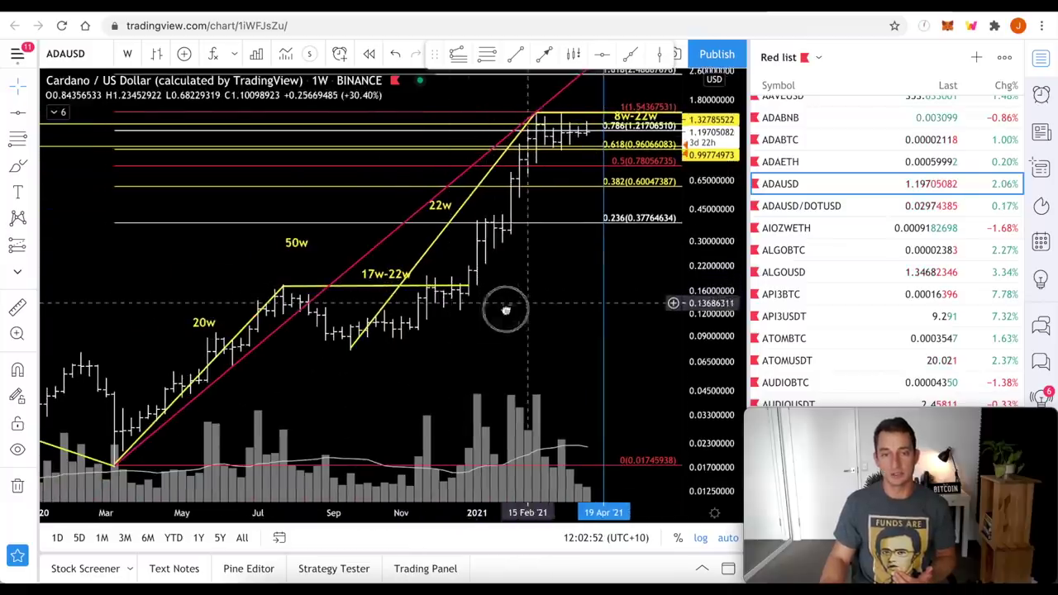
{"action": "left_click_drag", "start_coordinate": [502, 306], "coordinate": [448, 317]}
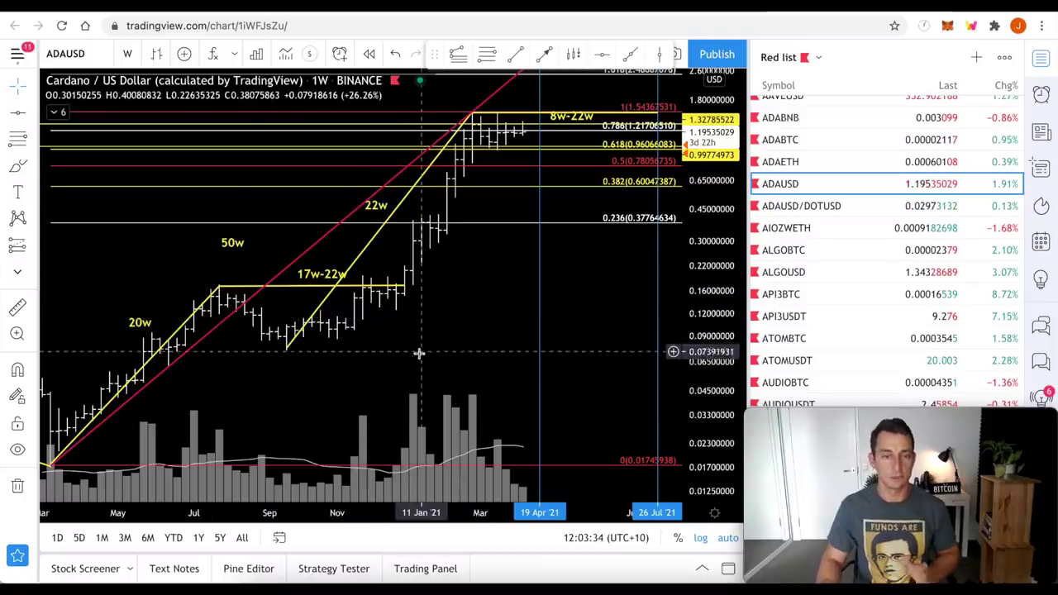
{"action": "left_click_drag", "start_coordinate": [451, 359], "coordinate": [511, 355]}
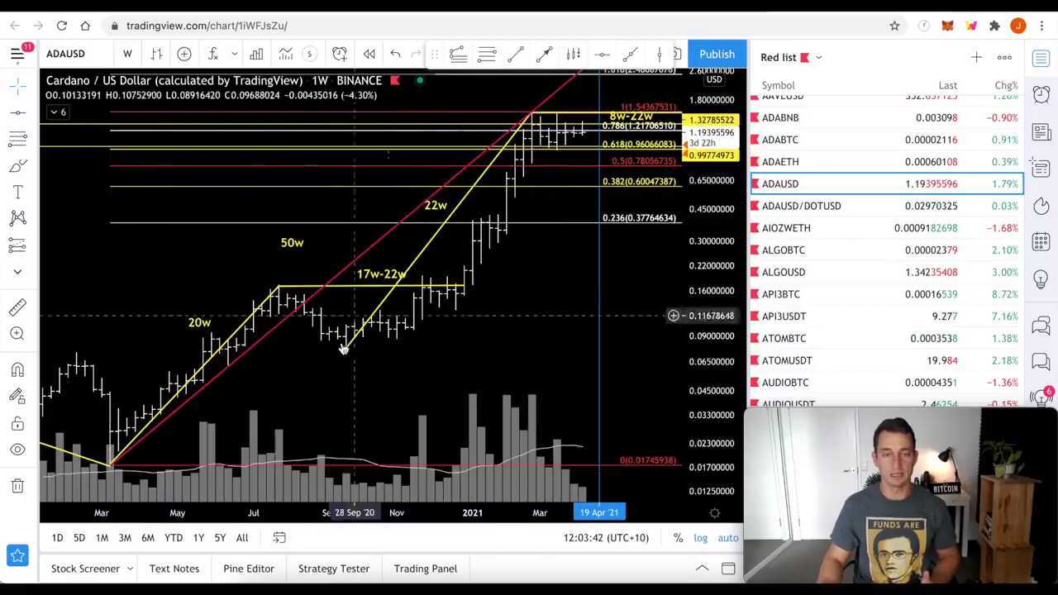
{"action": "scroll", "coordinate": [343, 348], "scroll_direction": "left", "scroll_amount": 5}
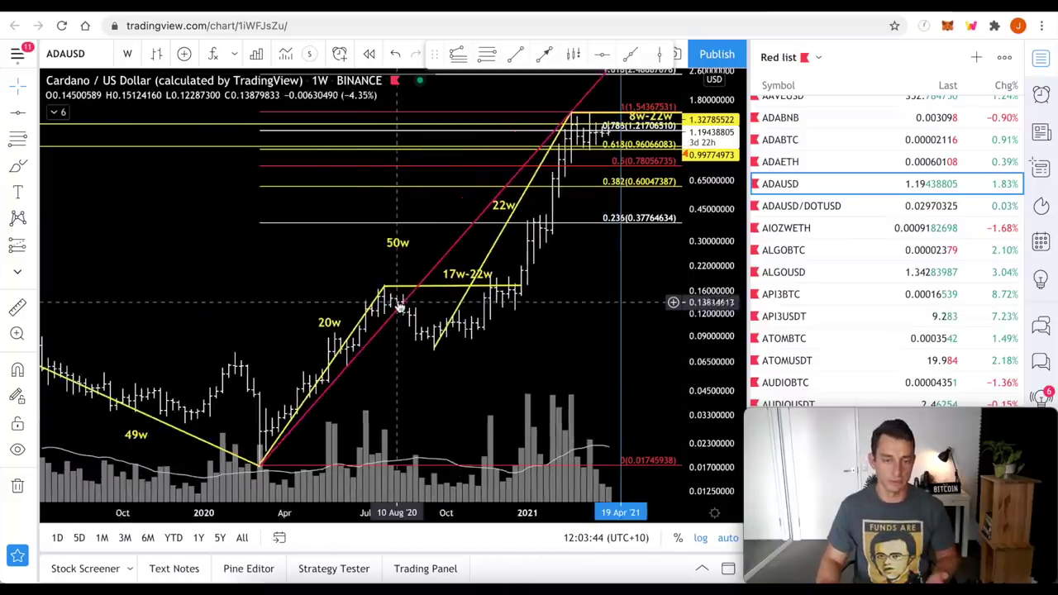
- Review the marked ADAUSD swings back to the 2018 peak, including 48w and 17w / 29w, and inspect the March–April 2021 weekly bars
{"action": "scroll", "coordinate": [399, 306], "scroll_direction": "left", "scroll_amount": 5}
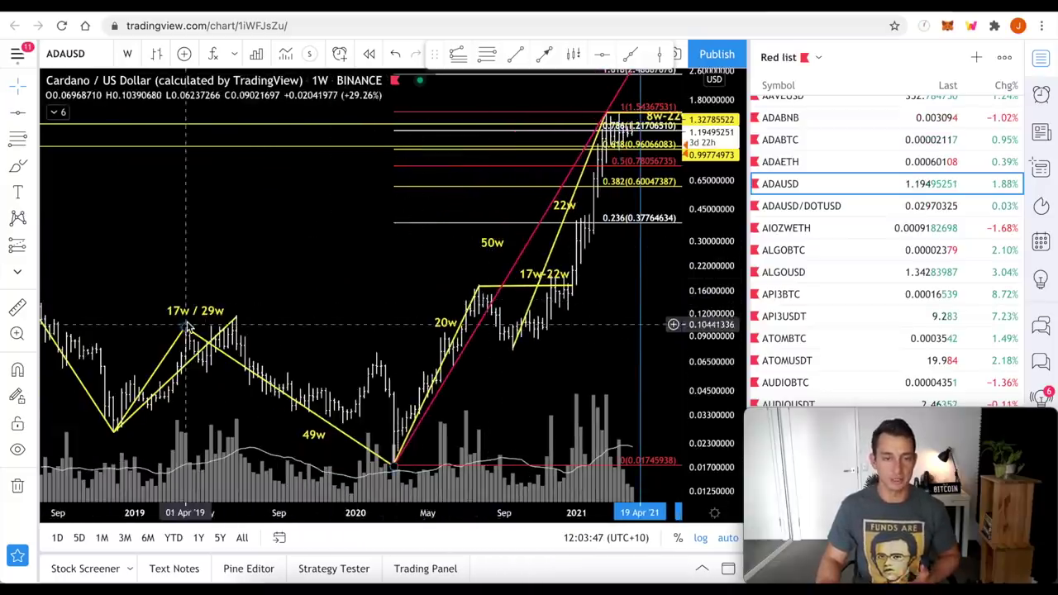
{"action": "scroll", "coordinate": [284, 309], "scroll_direction": "left", "scroll_amount": 7}
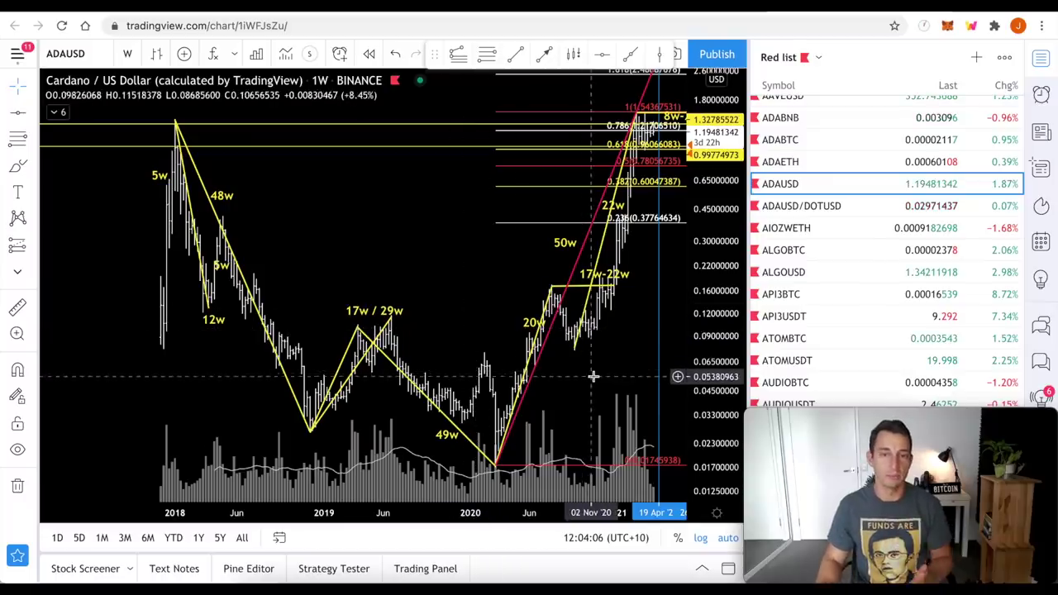
{"action": "scroll", "coordinate": [591, 374], "scroll_direction": "up", "scroll_amount": 2}
{"action": "scroll", "coordinate": [592, 376], "scroll_direction": "up", "scroll_amount": 5}
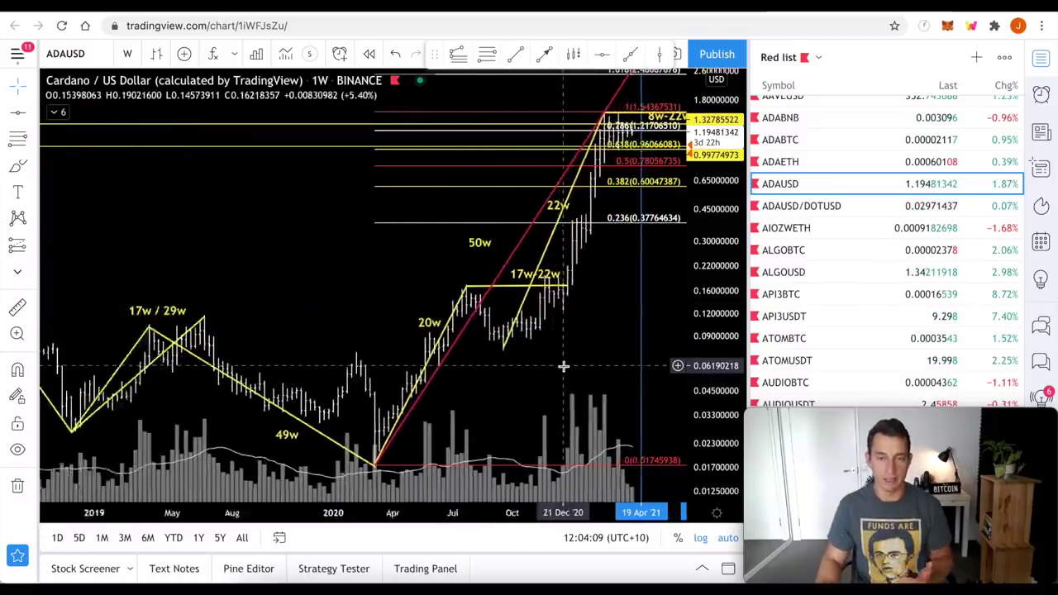
{"action": "scroll", "coordinate": [535, 354], "scroll_direction": "up", "scroll_amount": 1}
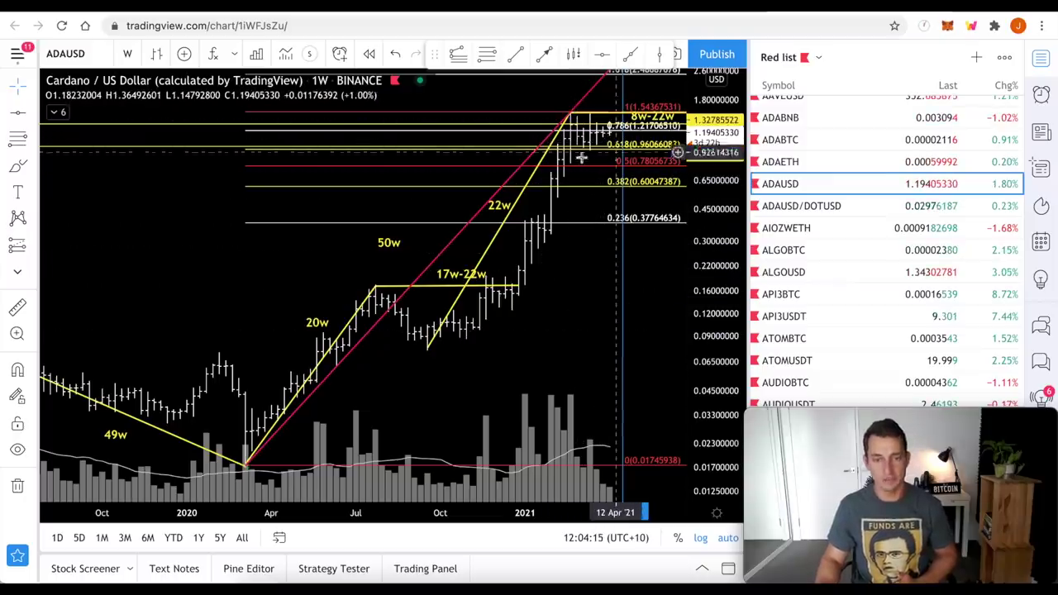
{"action": "scroll", "coordinate": [578, 291], "scroll_direction": "up", "scroll_amount": 4}
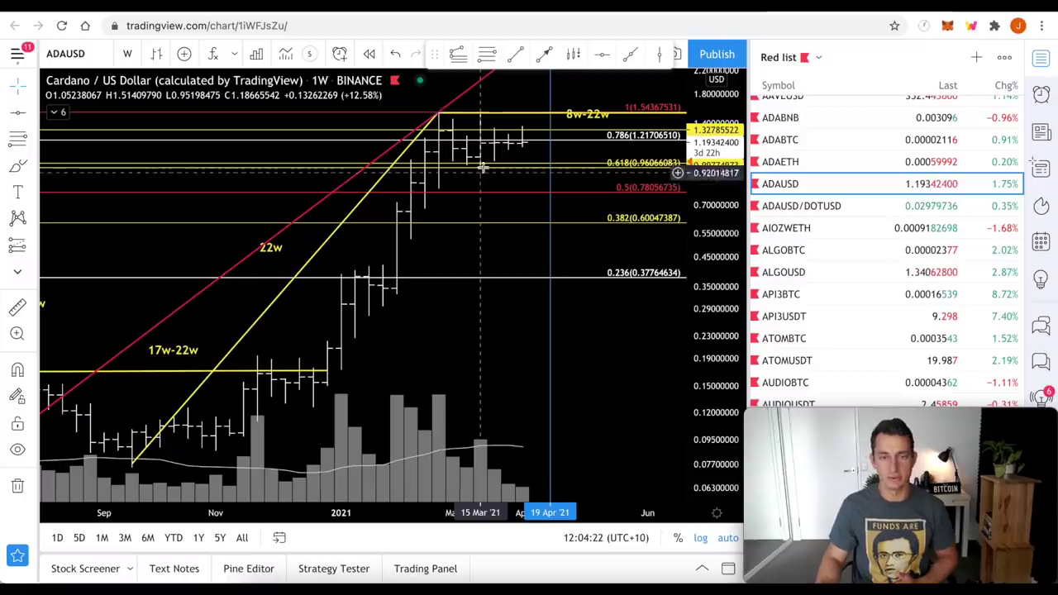
- Hide all drawings and indicators, examine the bare ADAUSD weekly bars from the 2020 low to April 2021, and show the drawings again
{"action": "left_click", "coordinate": [17, 451]}
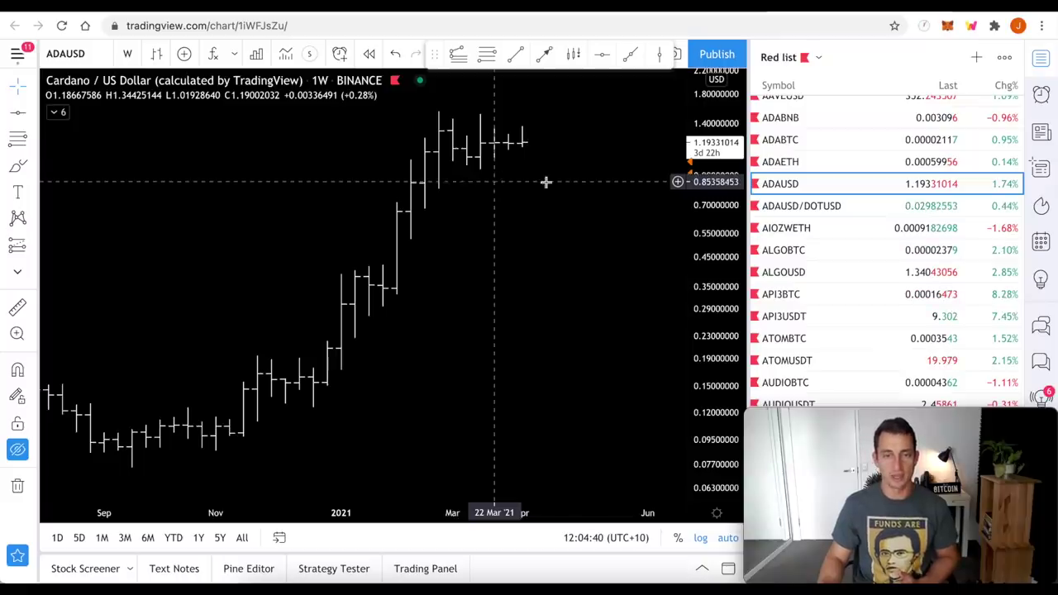
{"action": "scroll", "coordinate": [533, 165], "scroll_direction": "down", "scroll_amount": 3}
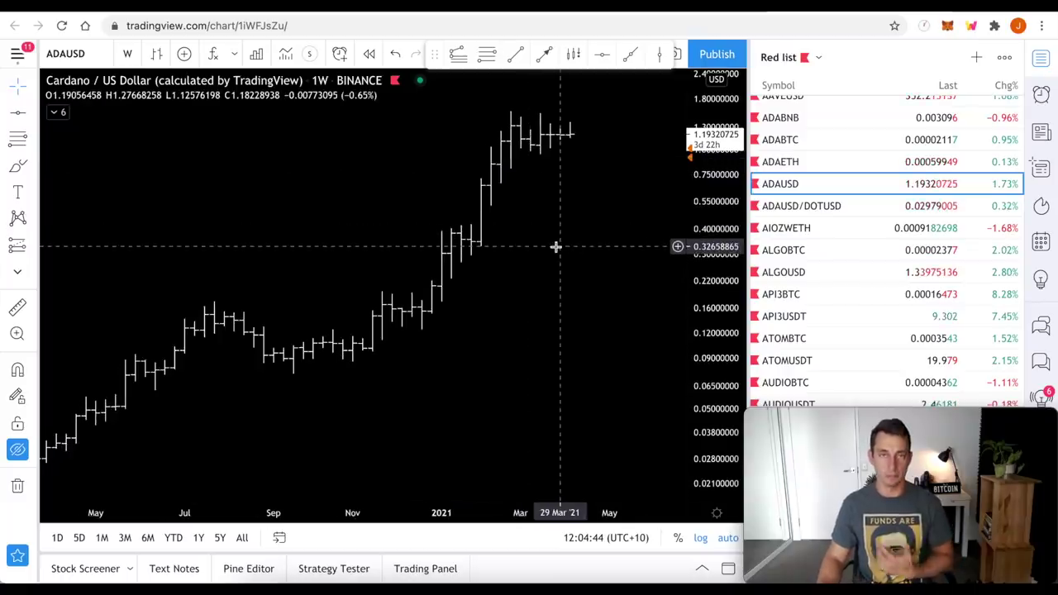
{"action": "scroll", "coordinate": [578, 182], "scroll_direction": "down", "scroll_amount": 3}
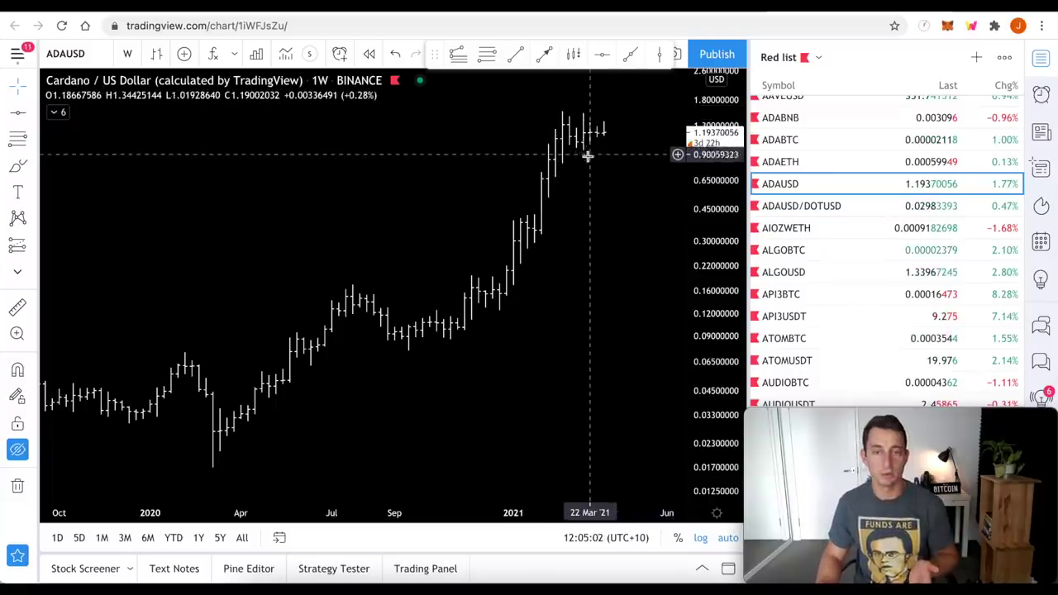
{"action": "scroll", "coordinate": [586, 168], "scroll_direction": "up", "scroll_amount": 2}
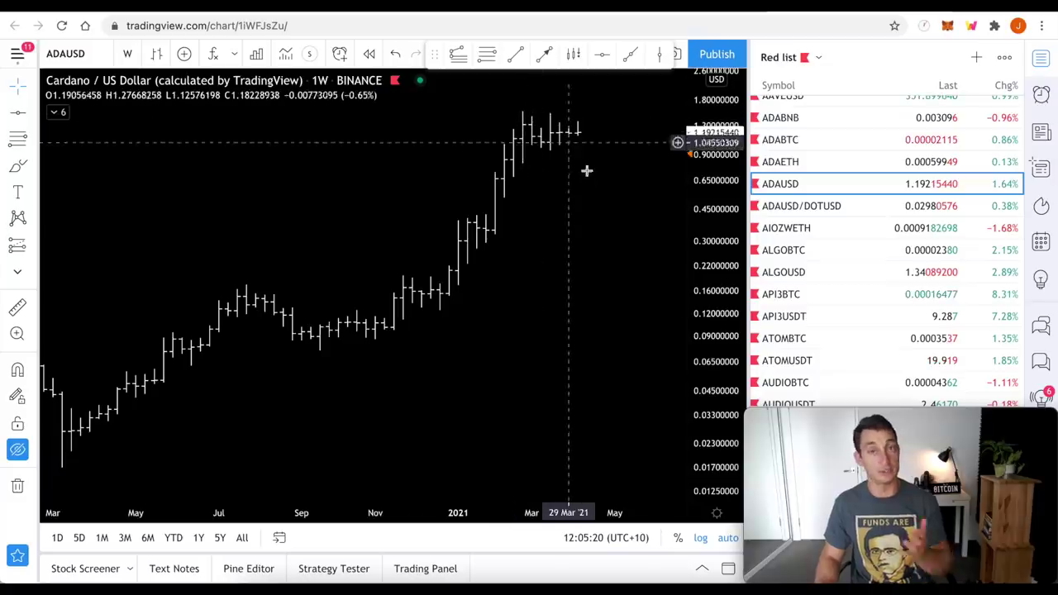
{"action": "scroll", "coordinate": [487, 355], "scroll_direction": "up", "scroll_amount": 5}
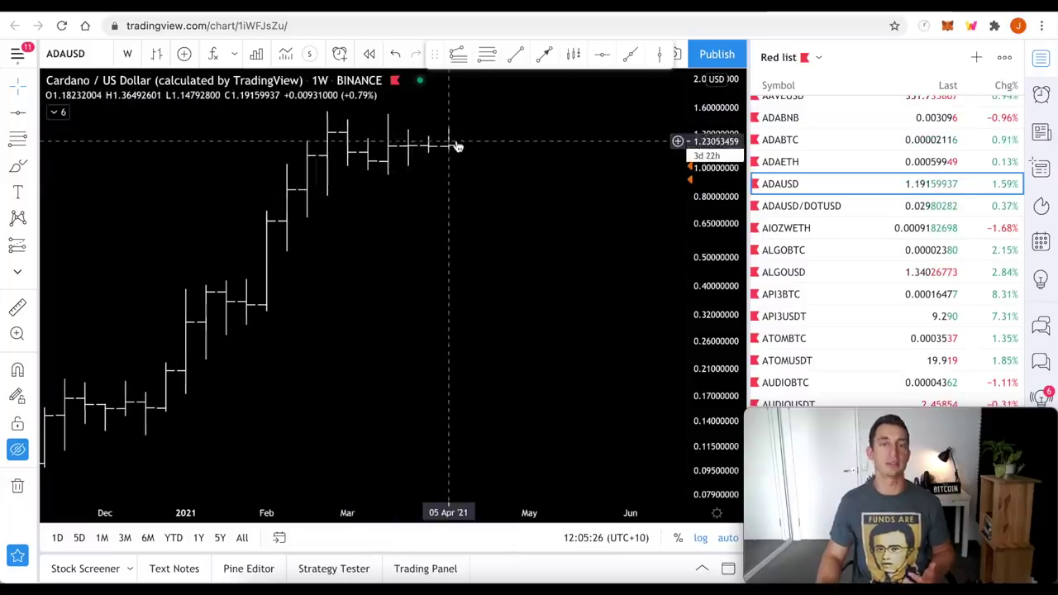
{"action": "scroll", "coordinate": [455, 146], "scroll_direction": "up", "scroll_amount": 1}
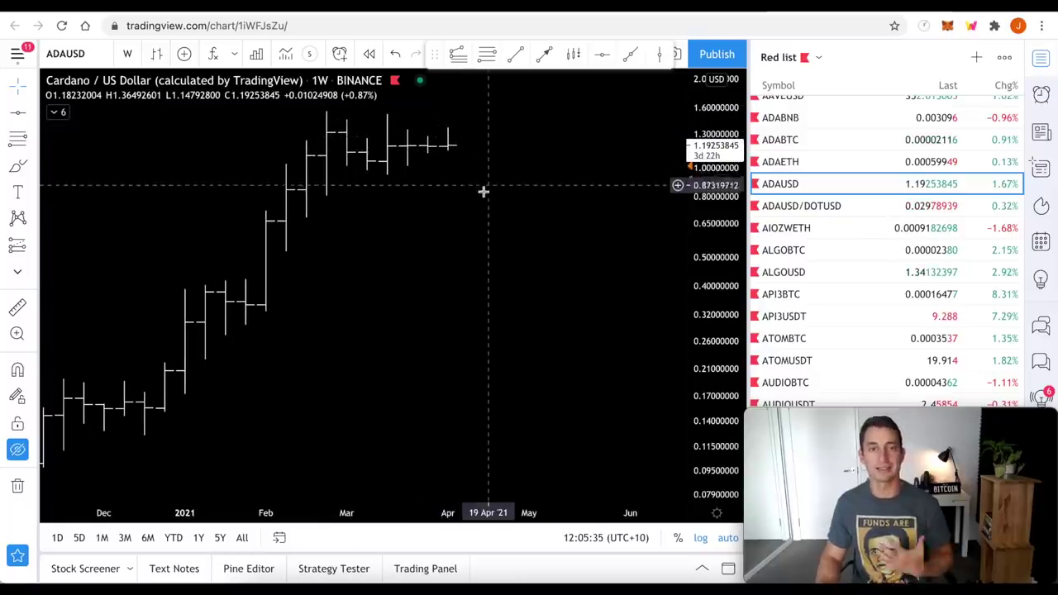
{"action": "scroll", "coordinate": [471, 203], "scroll_direction": "up", "scroll_amount": 1}
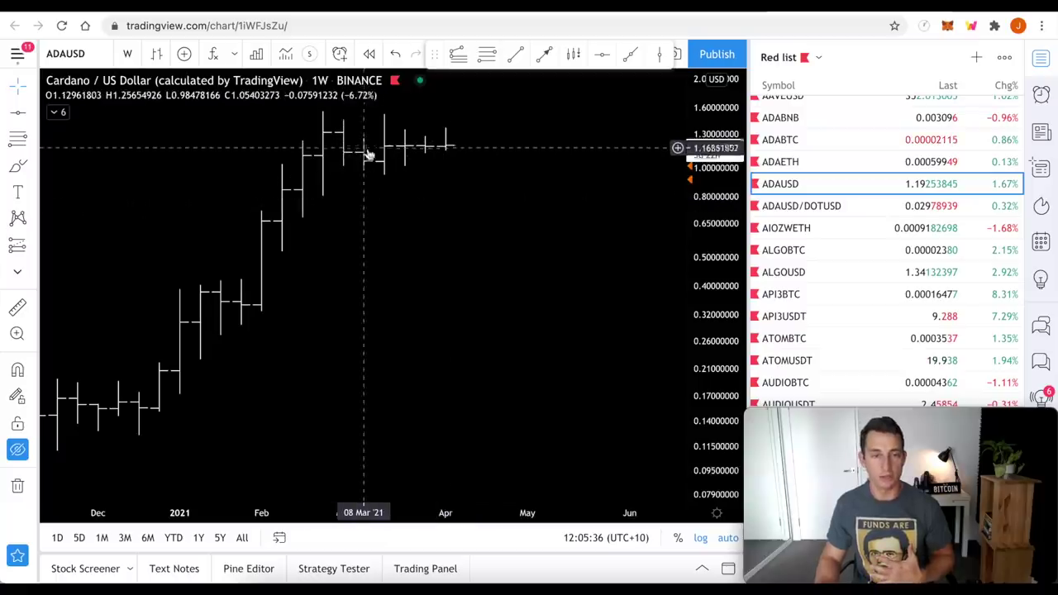
{"action": "scroll", "coordinate": [444, 151], "scroll_direction": "left", "scroll_amount": 1}
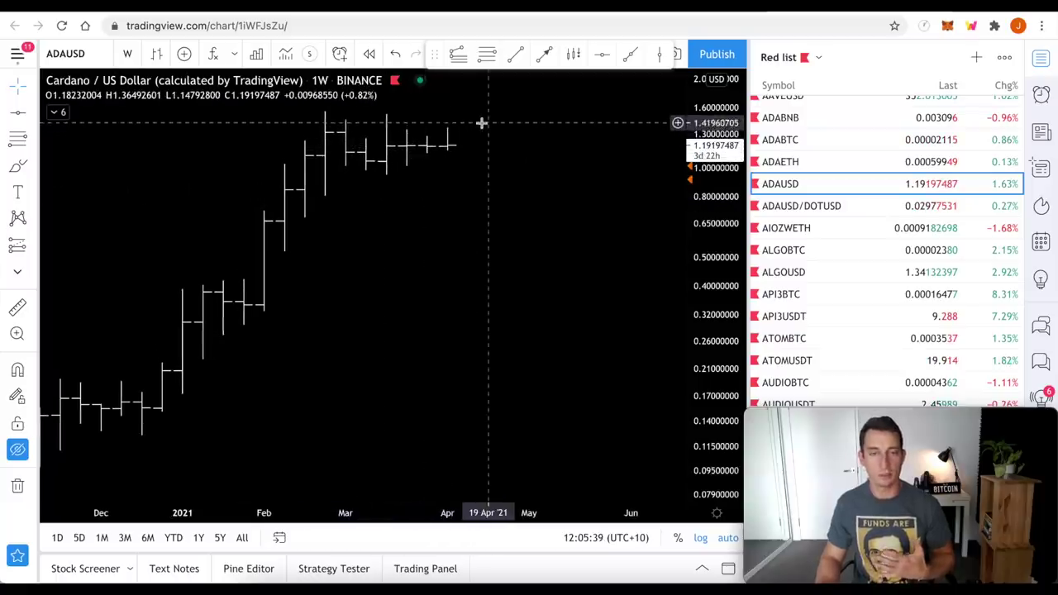
{"action": "scroll", "coordinate": [475, 124], "scroll_direction": "left", "scroll_amount": 1}
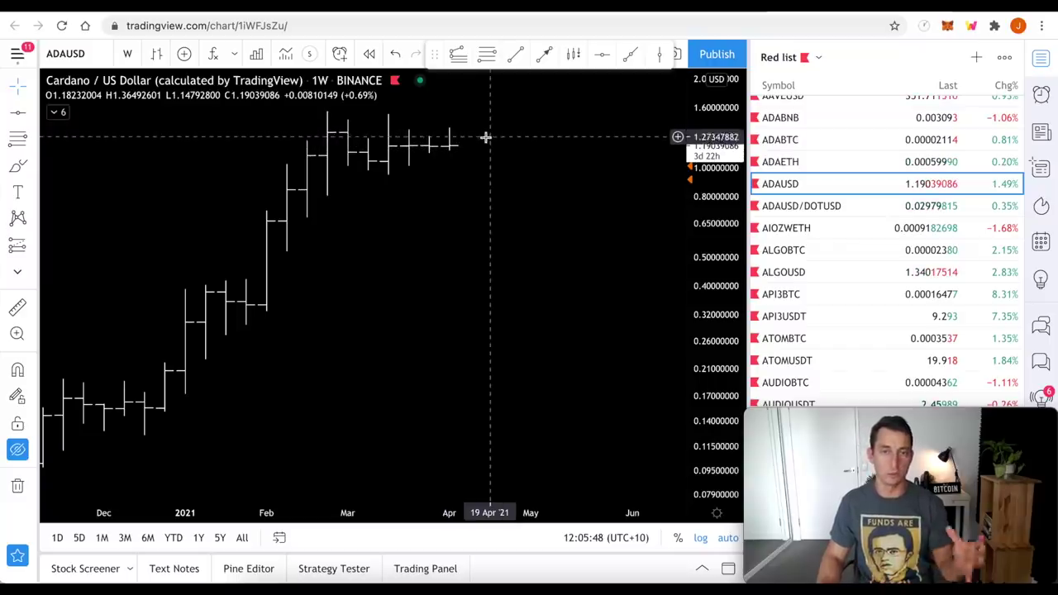
{"action": "scroll", "coordinate": [491, 231], "scroll_direction": "down", "scroll_amount": 5}
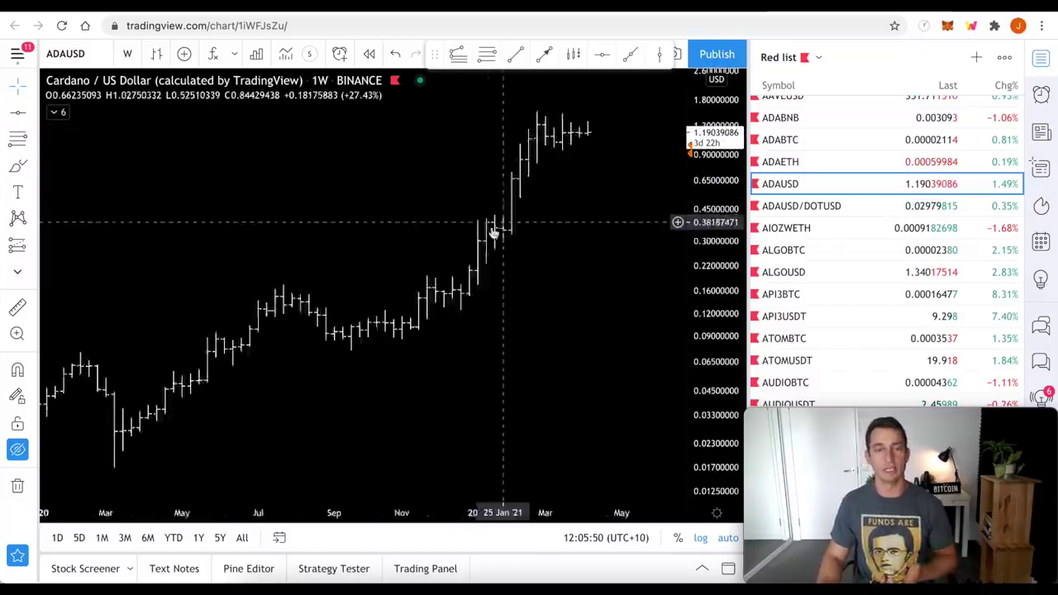
{"action": "left_click", "coordinate": [17, 450]}
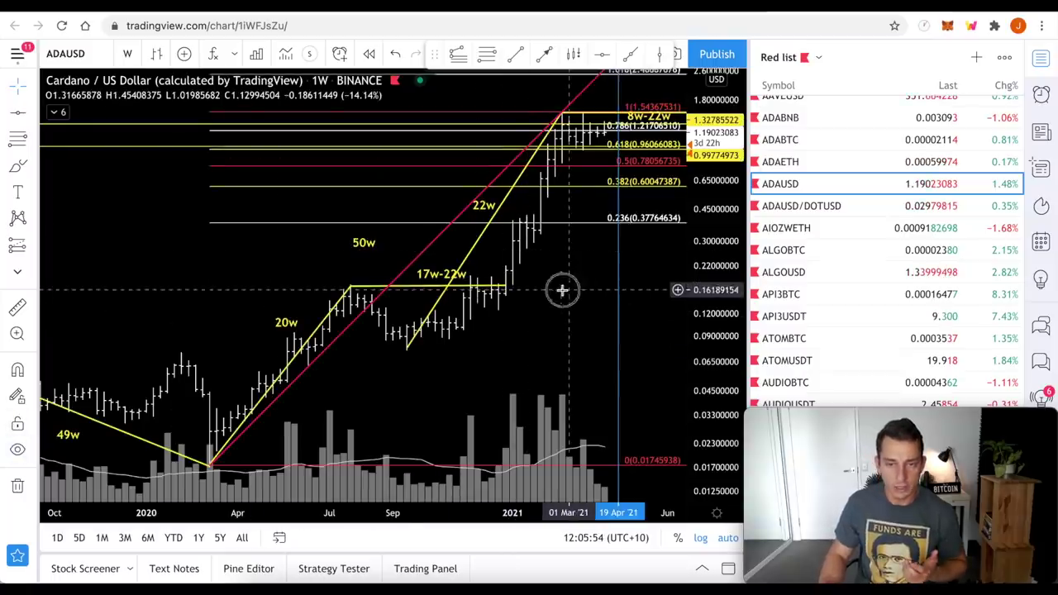
- Compare the earlier marked cycles on the ADAUSD chart, from the 5w, 12w and 48w moves of 2018 to the 17w / 29w and 49w swings
{"action": "left_click_drag", "start_coordinate": [562, 290], "coordinate": [491, 302]}
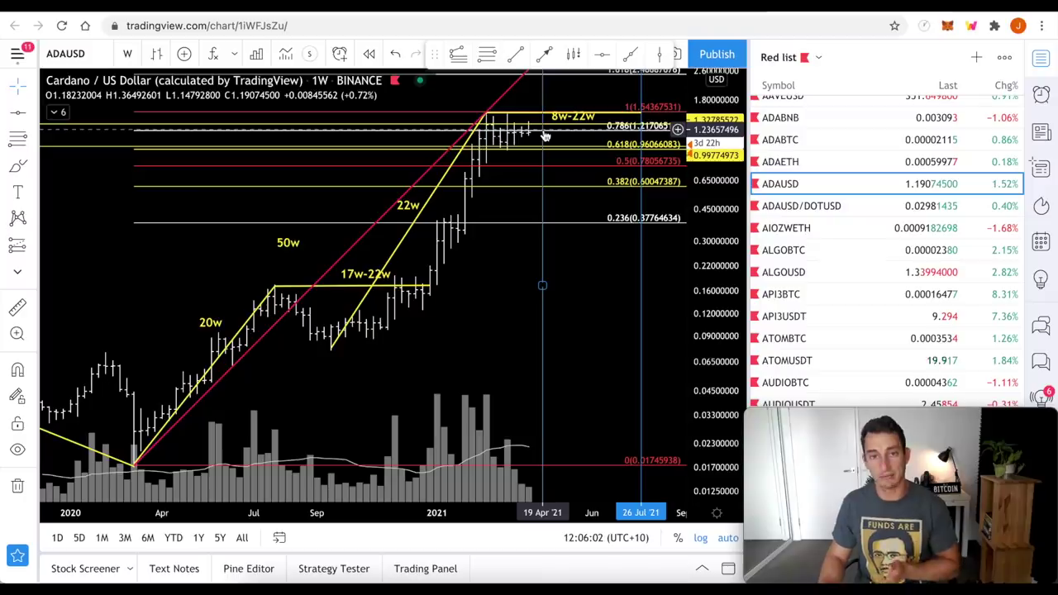
{"action": "scroll", "coordinate": [512, 264], "scroll_direction": "down", "scroll_amount": 5}
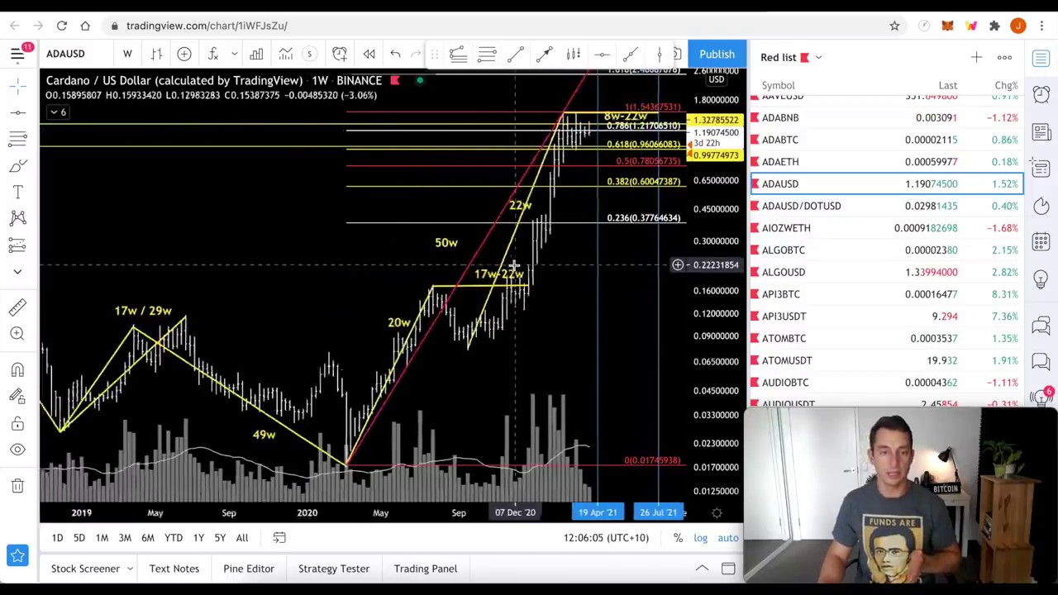
{"action": "scroll", "coordinate": [512, 264], "scroll_direction": "down", "scroll_amount": 3}
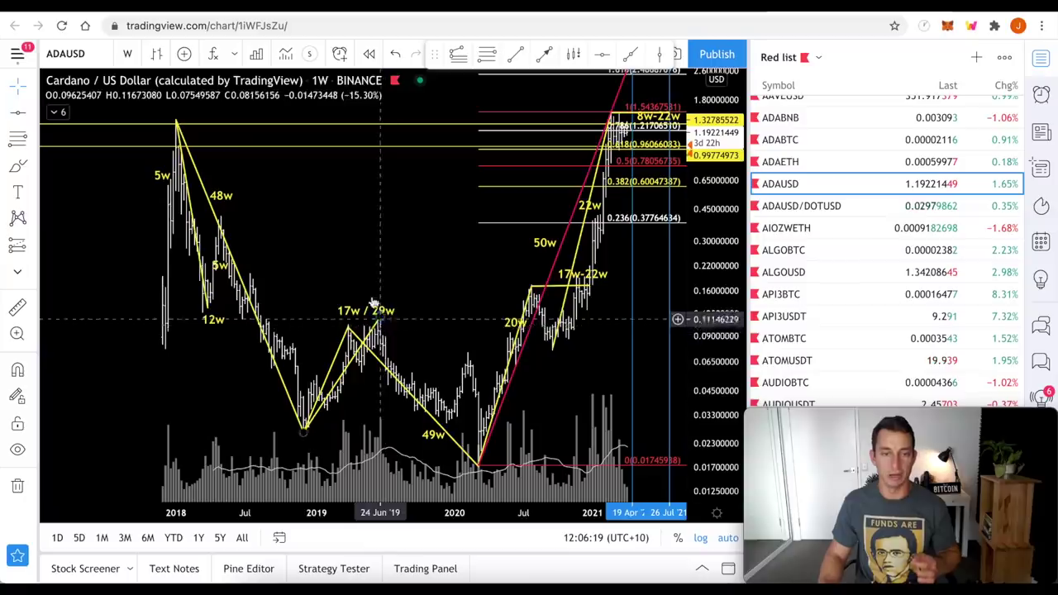
{"action": "left_click_drag", "start_coordinate": [472, 288], "coordinate": [575, 283]}
{"action": "scroll", "coordinate": [502, 285], "scroll_direction": "up", "scroll_amount": 5}
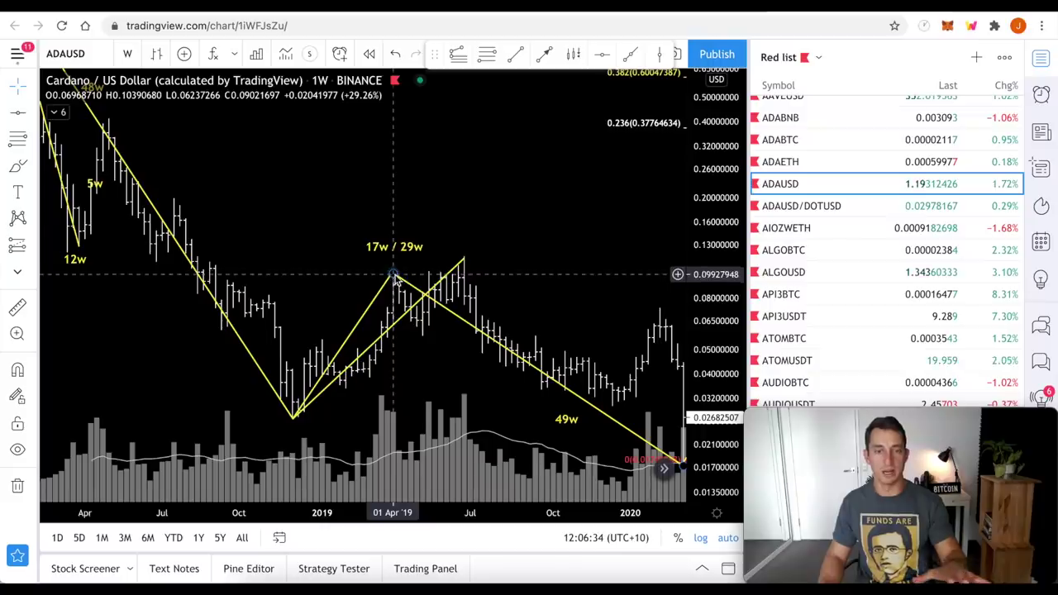
{"action": "left_click_drag", "start_coordinate": [484, 279], "coordinate": [408, 277]}
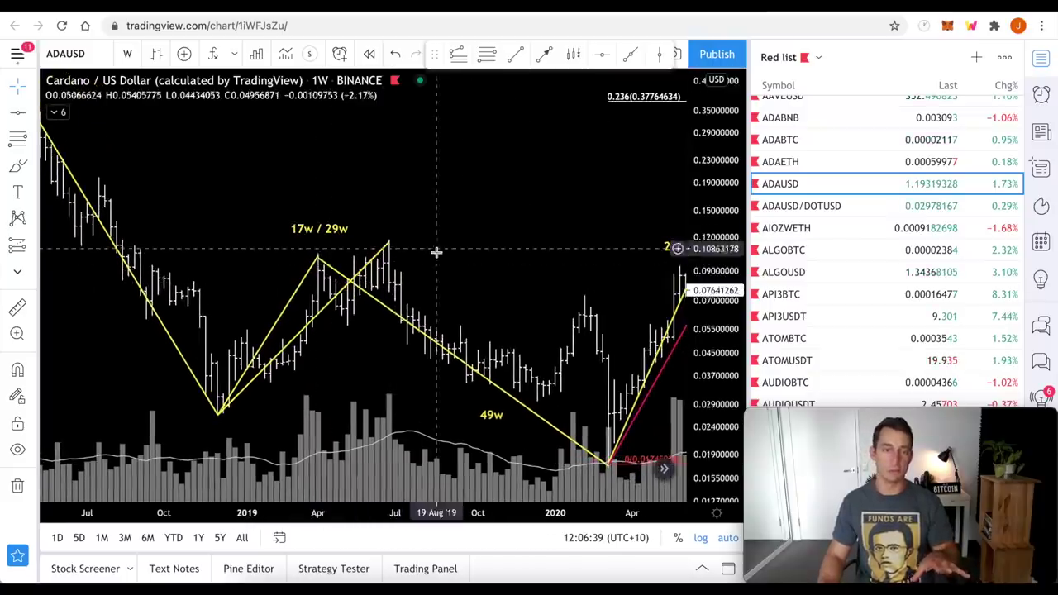
{"action": "scroll", "coordinate": [496, 295], "scroll_direction": "down", "scroll_amount": 5}
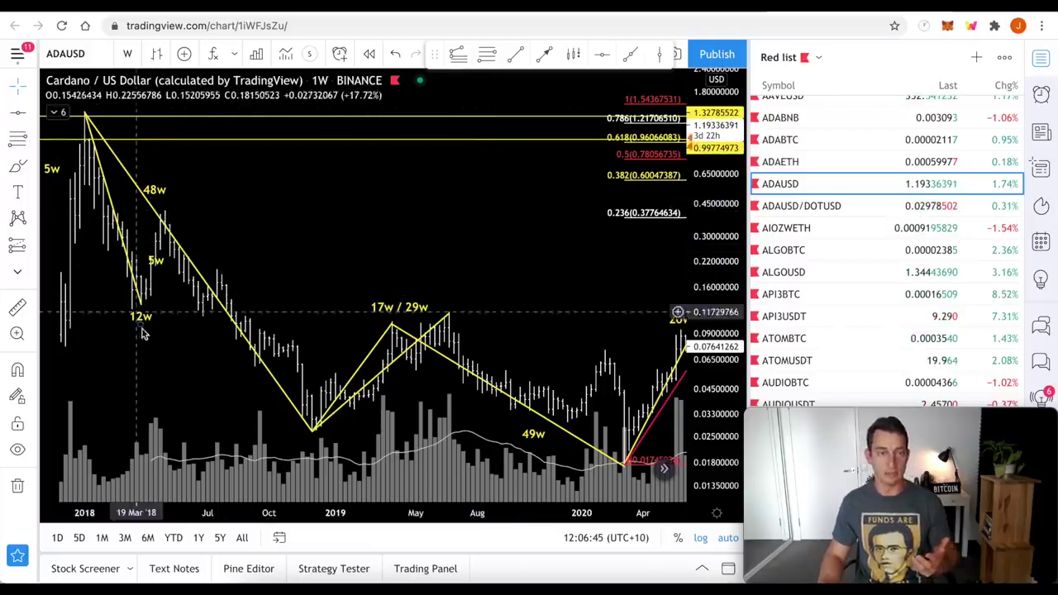
{"action": "scroll", "coordinate": [460, 272], "scroll_direction": "down", "scroll_amount": 3}
{"action": "left_click_drag", "start_coordinate": [549, 265], "coordinate": [239, 272]}
{"action": "left_click_drag", "start_coordinate": [415, 242], "coordinate": [366, 240]}
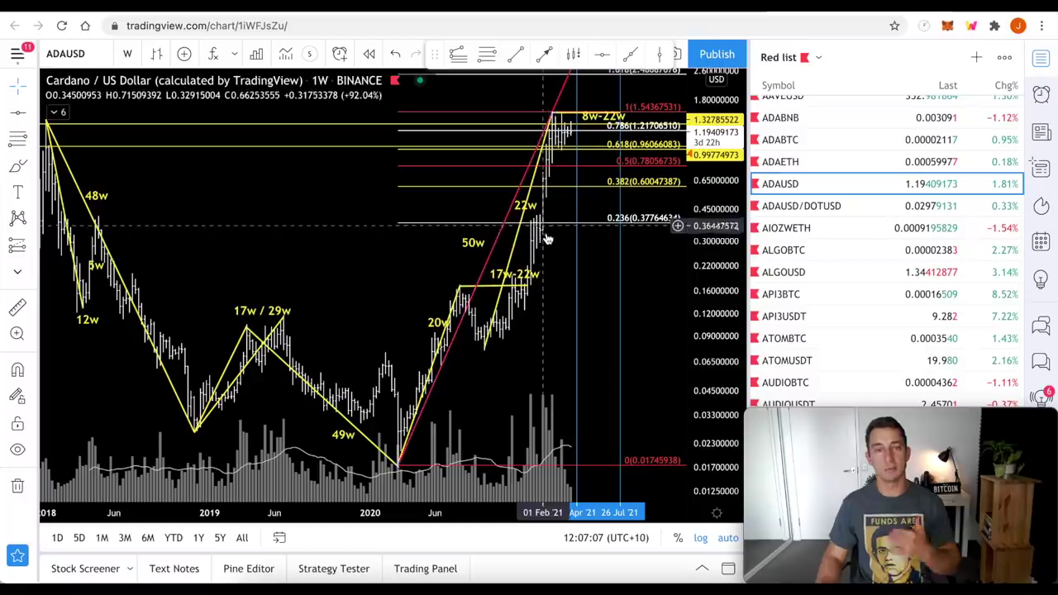
- Examine the 8w-22w window between the 19 April and 26 July 2021 lines against the earlier cycles and Fibonacci levels
{"action": "scroll", "coordinate": [78, 295], "scroll_direction": "down", "scroll_amount": 3}
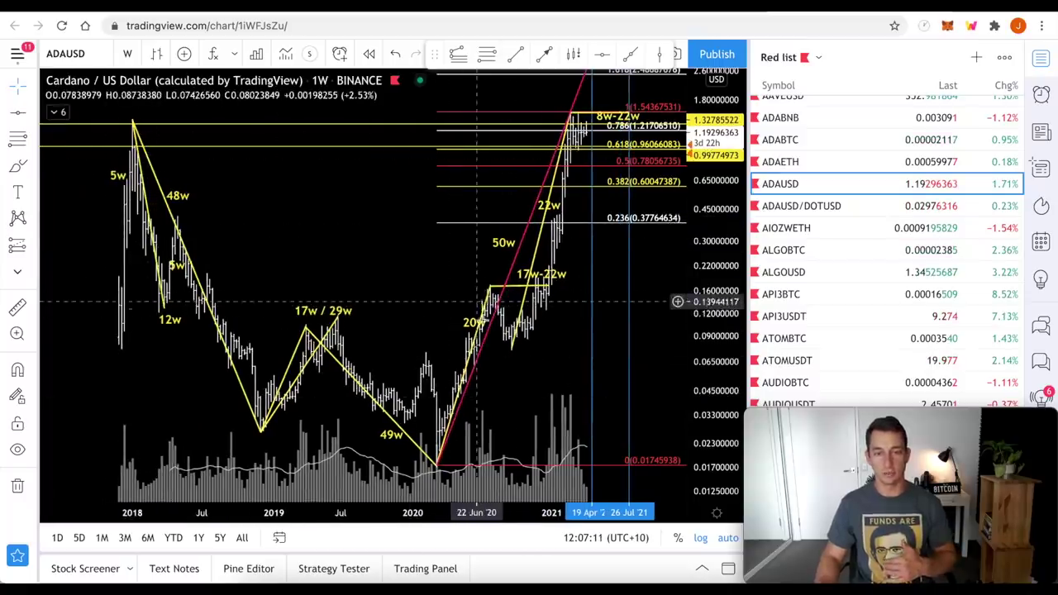
{"action": "scroll", "coordinate": [496, 302], "scroll_direction": "up", "scroll_amount": 1}
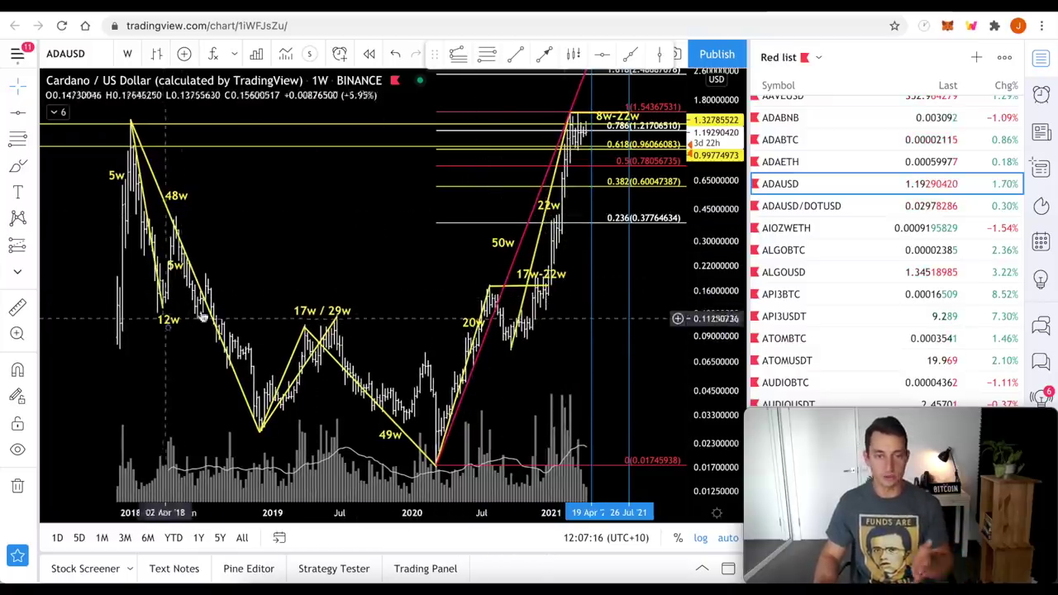
{"action": "scroll", "coordinate": [573, 314], "scroll_direction": "up", "scroll_amount": 5}
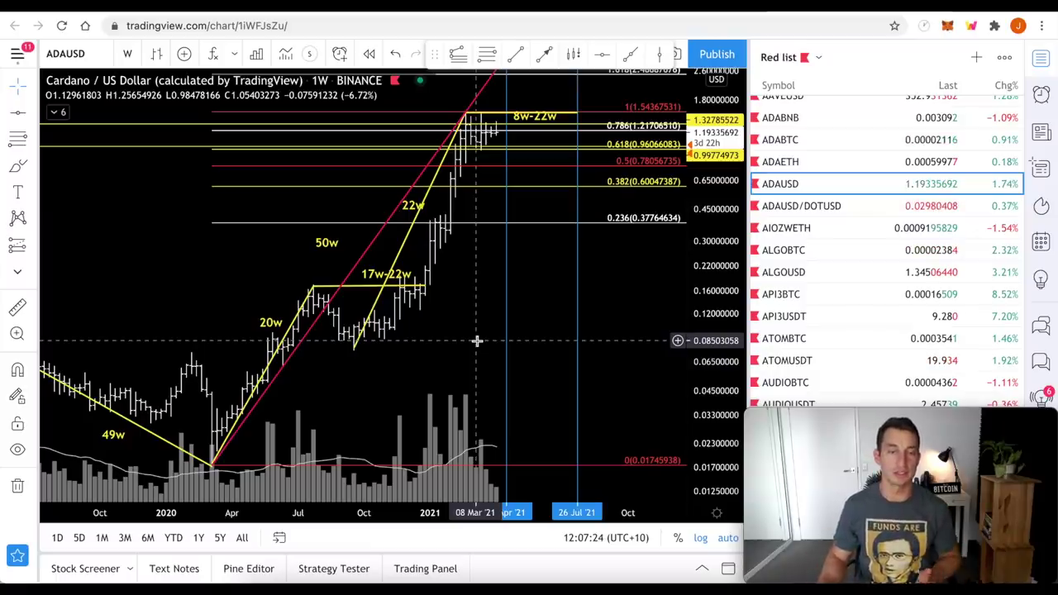
{"action": "left_click_drag", "start_coordinate": [448, 338], "coordinate": [496, 339]}
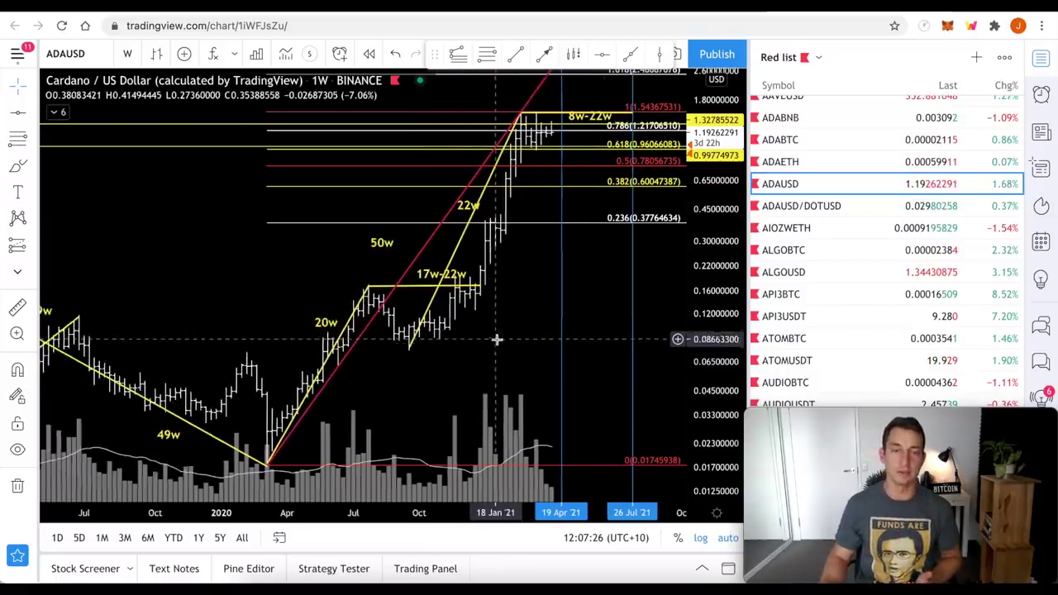
{"action": "scroll", "coordinate": [497, 339], "scroll_direction": "up", "scroll_amount": 3}
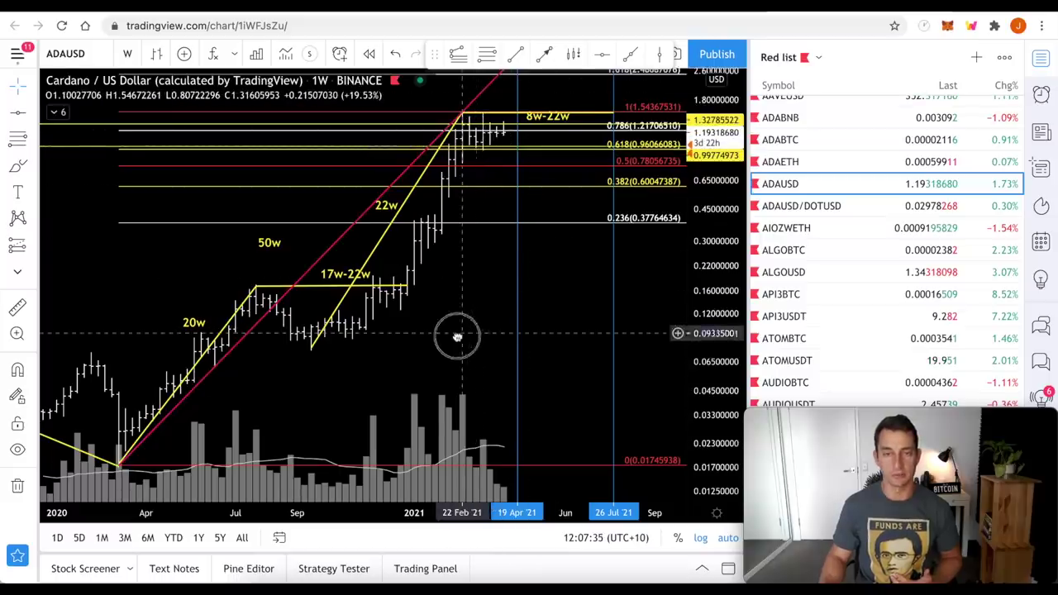
{"action": "left_click_drag", "start_coordinate": [455, 335], "coordinate": [448, 335]}
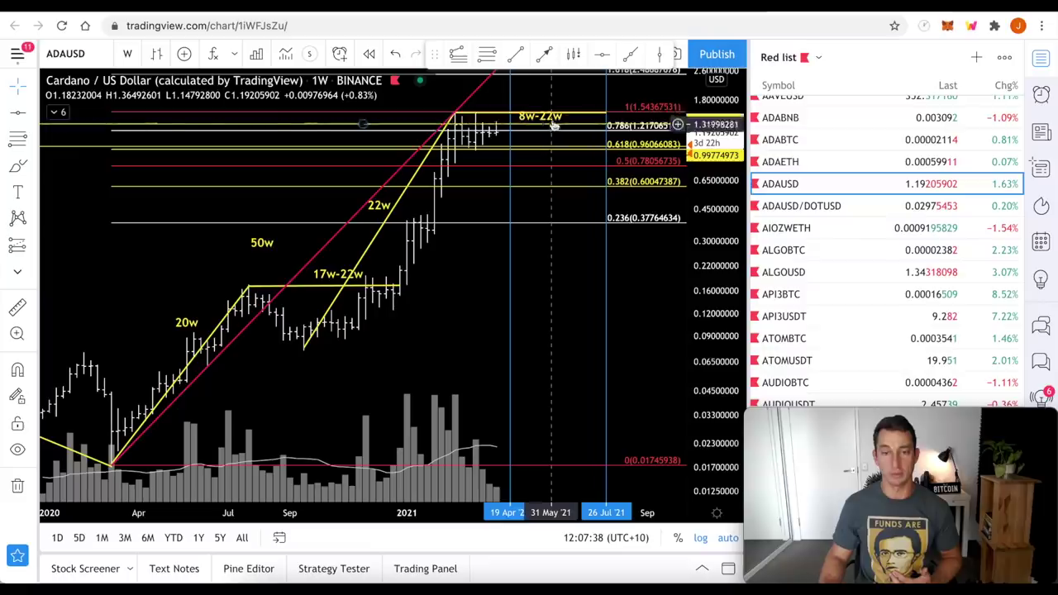
{"action": "scroll", "coordinate": [538, 281], "scroll_direction": "down", "scroll_amount": 5}
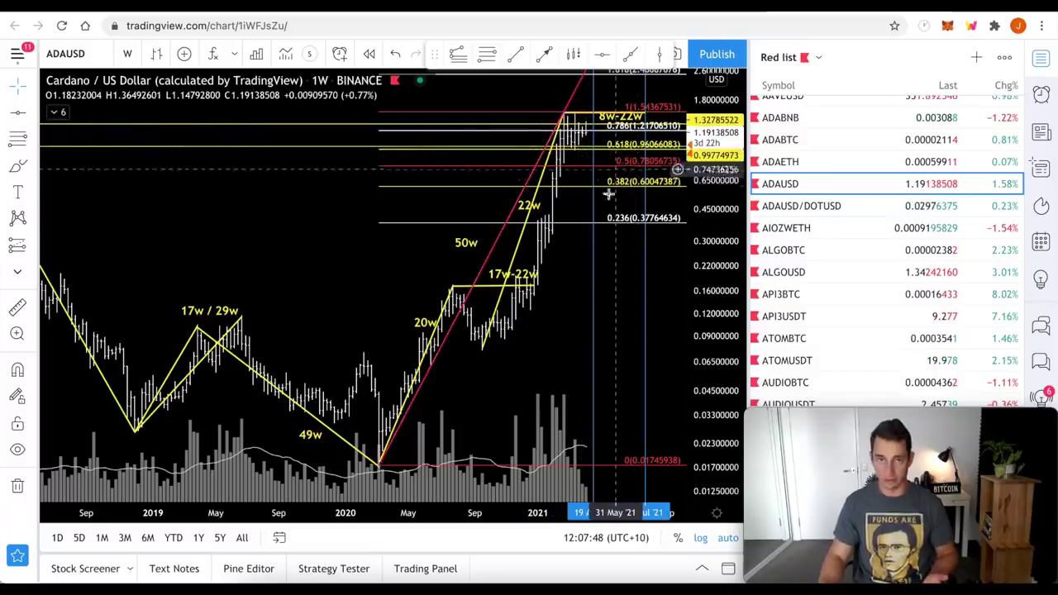
{"action": "scroll", "coordinate": [582, 239], "scroll_direction": "up", "scroll_amount": 8}
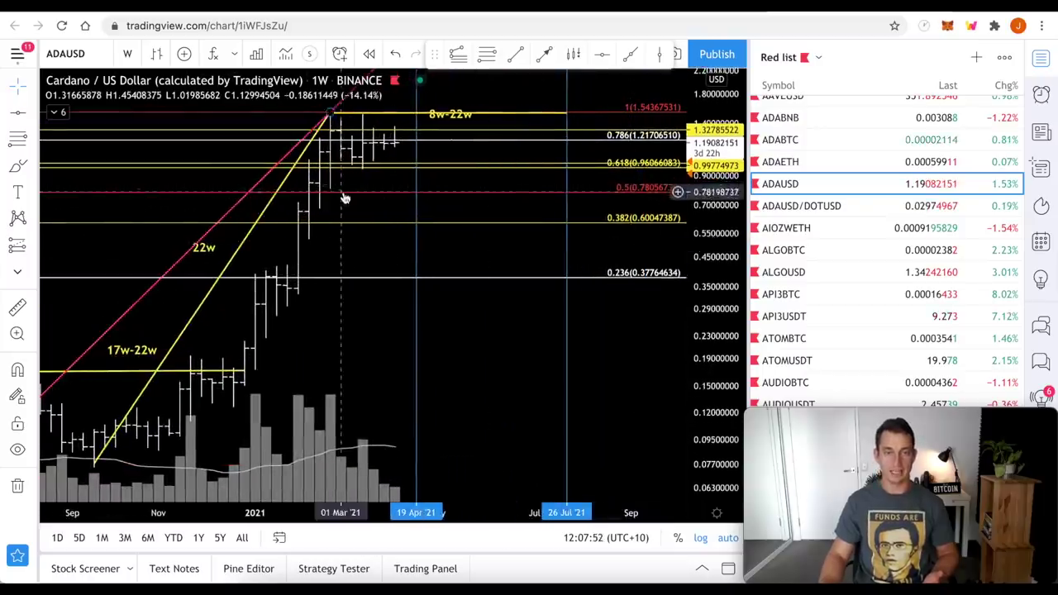
{"action": "scroll", "coordinate": [435, 204], "scroll_direction": "down", "scroll_amount": 1}
{"action": "scroll", "coordinate": [435, 204], "scroll_direction": "down", "scroll_amount": 3}
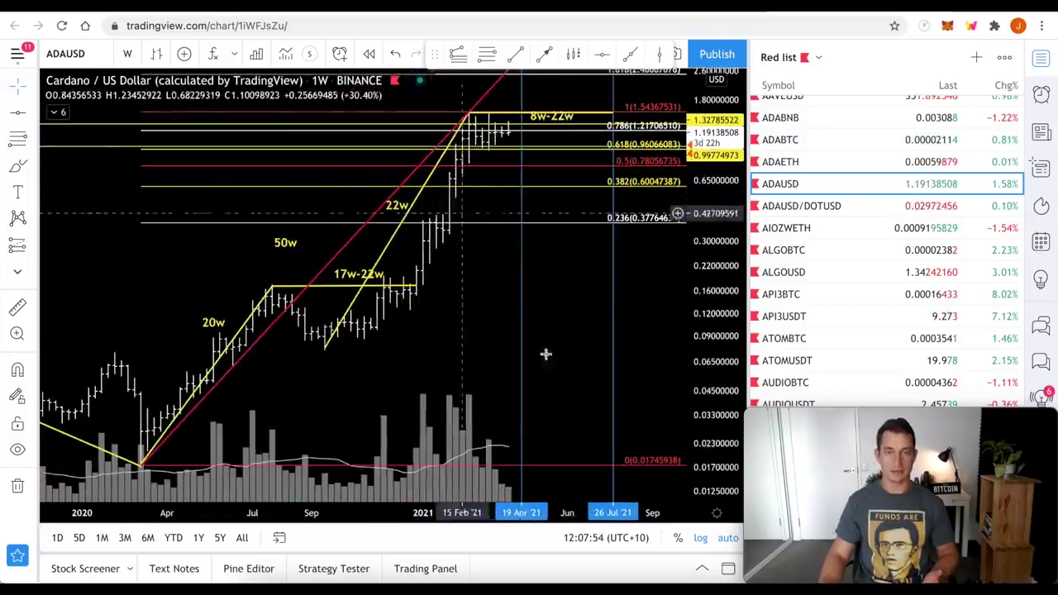
- Turn off the logarithmic price scale and inspect the ADAUSD rise and Fibonacci levels since the March 2020 low
{"action": "left_click", "coordinate": [700, 538]}
{"action": "scroll", "coordinate": [455, 347], "scroll_direction": "down", "scroll_amount": 2}
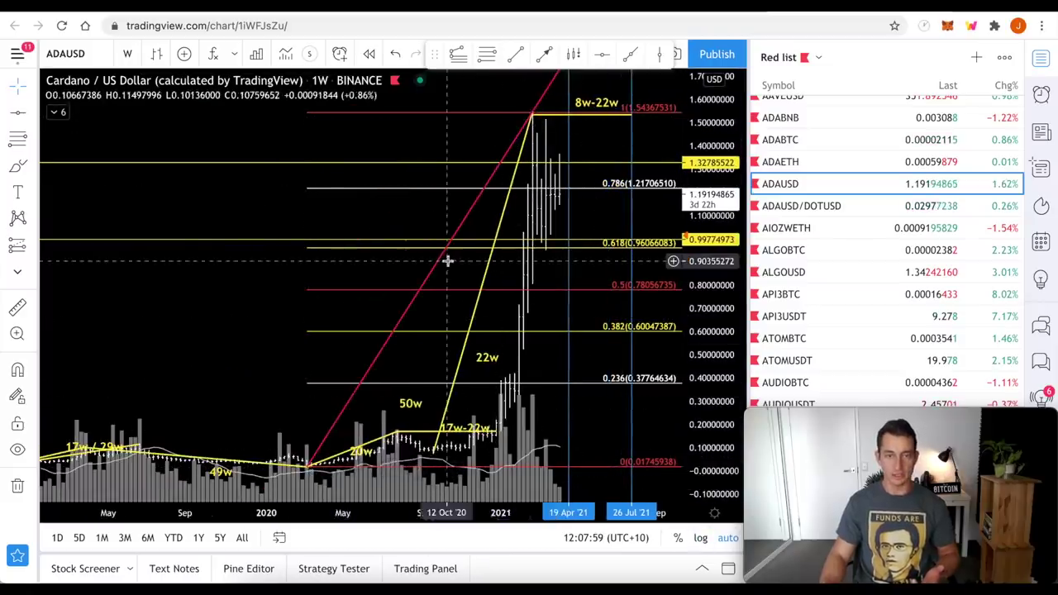
{"action": "scroll", "coordinate": [447, 260], "scroll_direction": "up", "scroll_amount": 2}
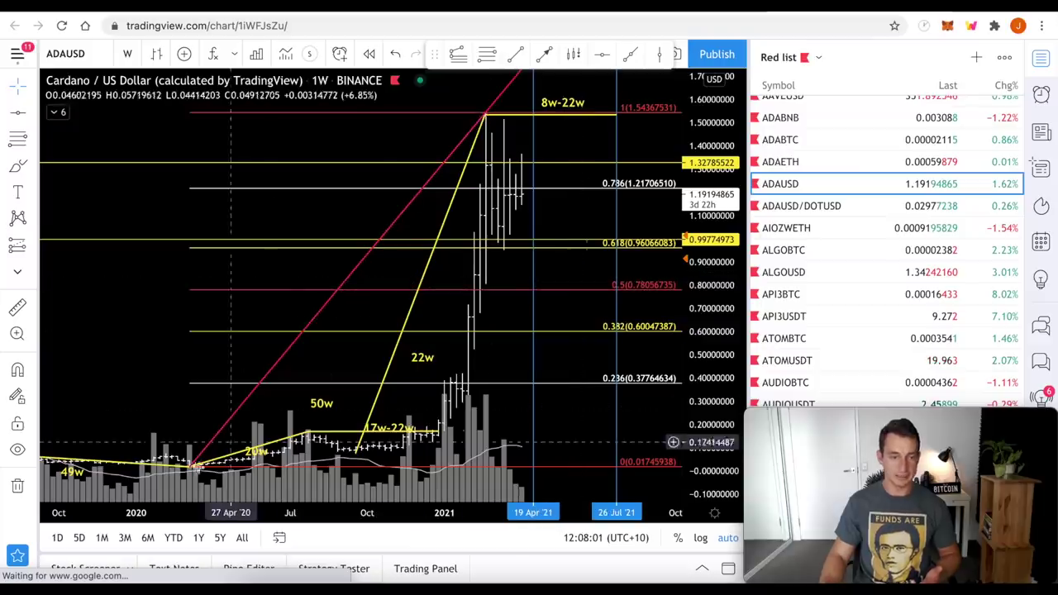
- Shift the trend-line ends off the March 2020 low and re-anchor the Fibonacci retracement's start at the 21 December 2020 low, about 0.127
{"action": "mouse_move", "coordinate": [192, 470]}
{"action": "left_mouse_down"}
{"action": "mouse_move", "coordinate": [208, 448]}
{"action": "mouse_move", "coordinate": [255, 429]}
{"action": "mouse_move", "coordinate": [183, 443]}
{"action": "mouse_move", "coordinate": [190, 458]}
{"action": "left_mouse_up"}
{"action": "left_click", "coordinate": [194, 461]}
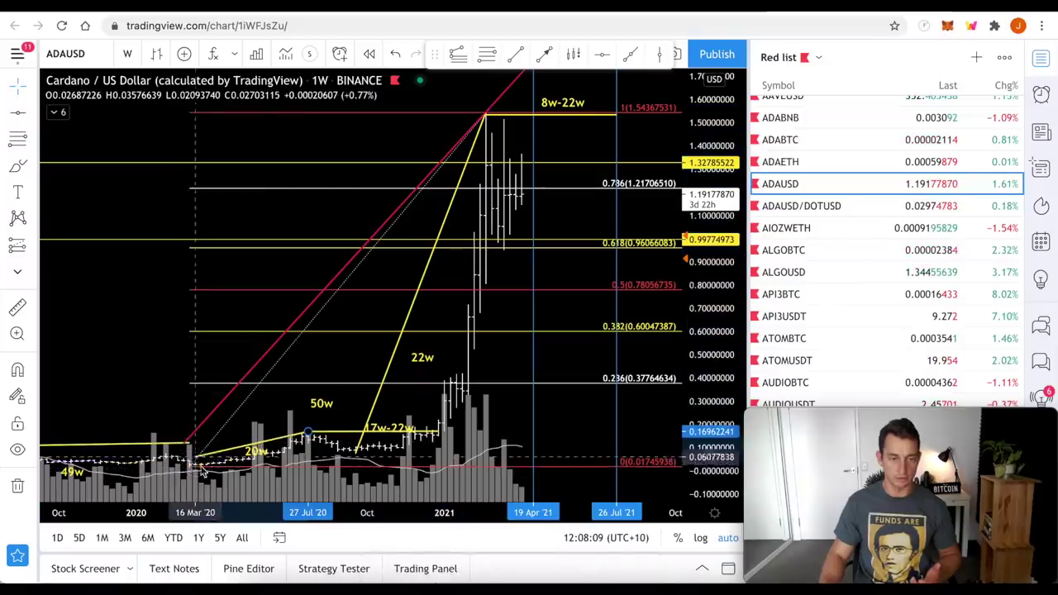
{"action": "left_click_drag", "start_coordinate": [193, 468], "coordinate": [468, 398]}
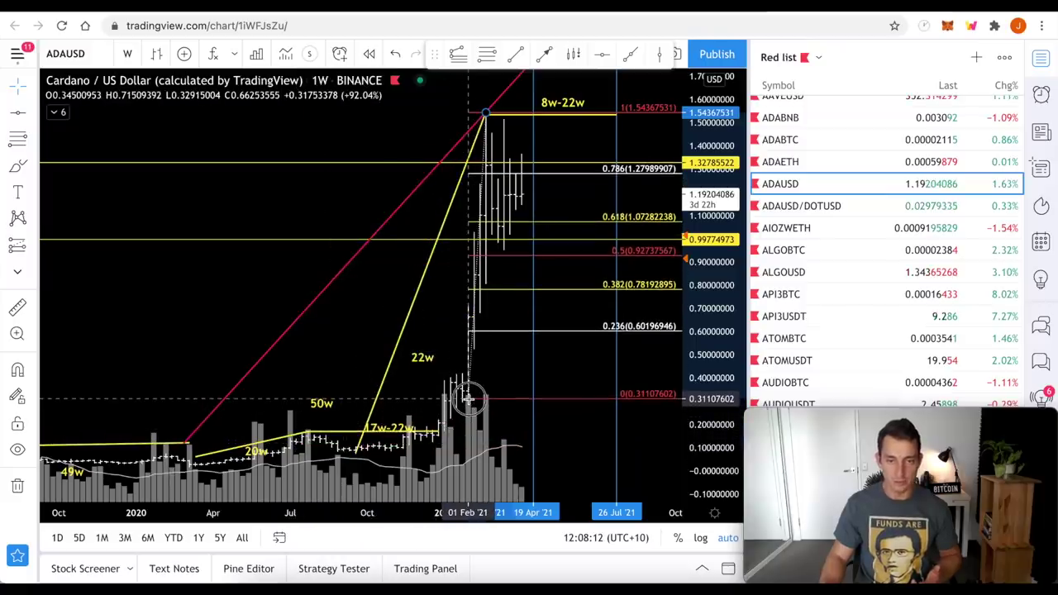
{"action": "left_click_drag", "start_coordinate": [467, 398], "coordinate": [432, 440]}
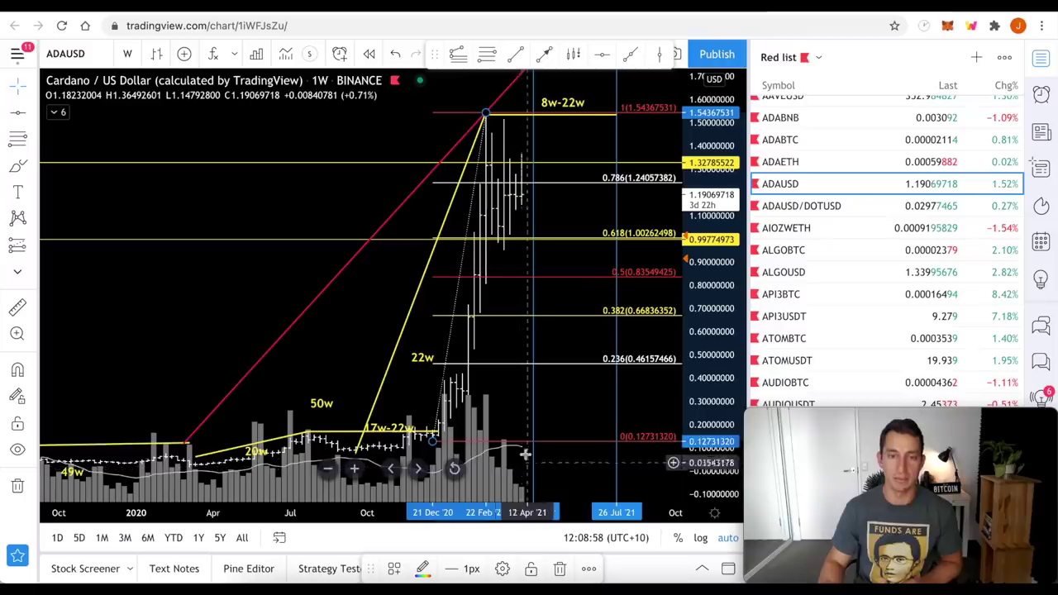
- Examine the ADAUSD rise from the late-2020 base to the February 2021 high and the following sideways weeks against the re-anchored Fibonacci levels
{"action": "left_click_drag", "start_coordinate": [255, 300], "coordinate": [496, 307]}
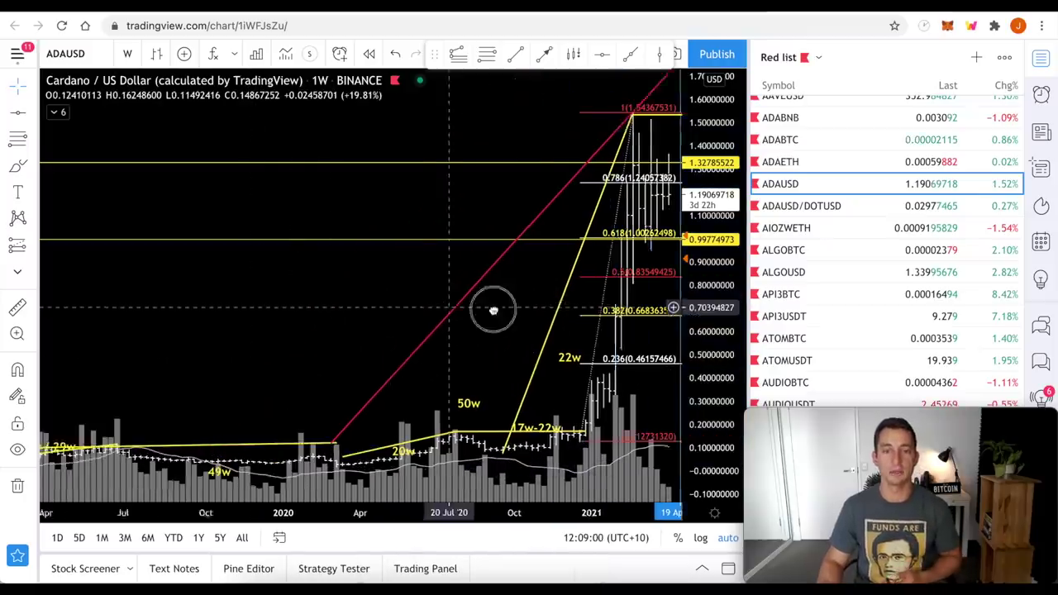
{"action": "scroll", "coordinate": [507, 306], "scroll_direction": "up", "scroll_amount": 5}
{"action": "scroll", "coordinate": [508, 305], "scroll_direction": "up", "scroll_amount": 2}
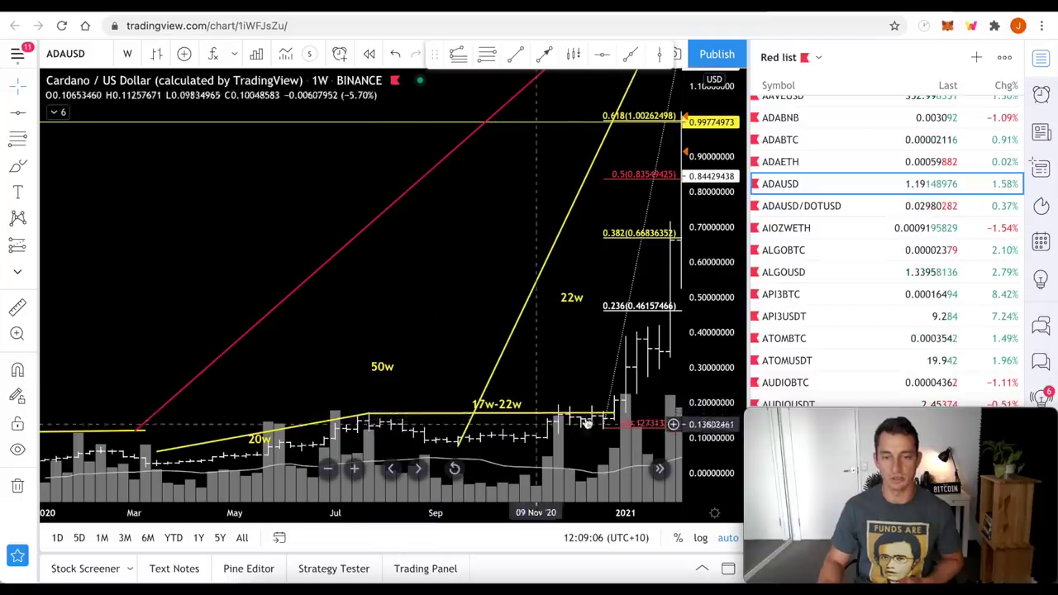
{"action": "left_click_drag", "start_coordinate": [618, 410], "coordinate": [548, 369]}
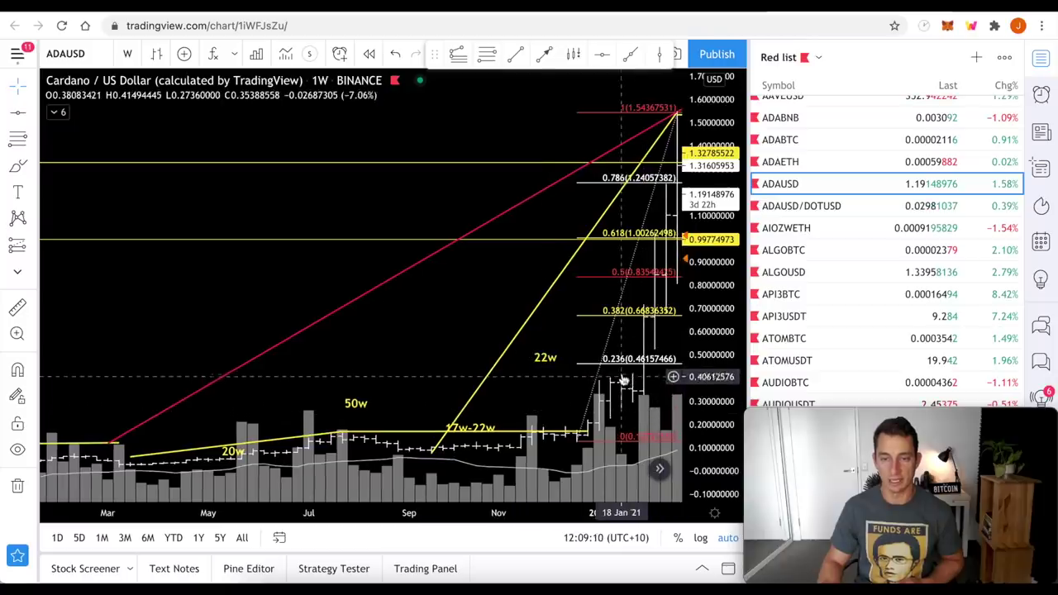
{"action": "left_click_drag", "start_coordinate": [553, 338], "coordinate": [490, 340]}
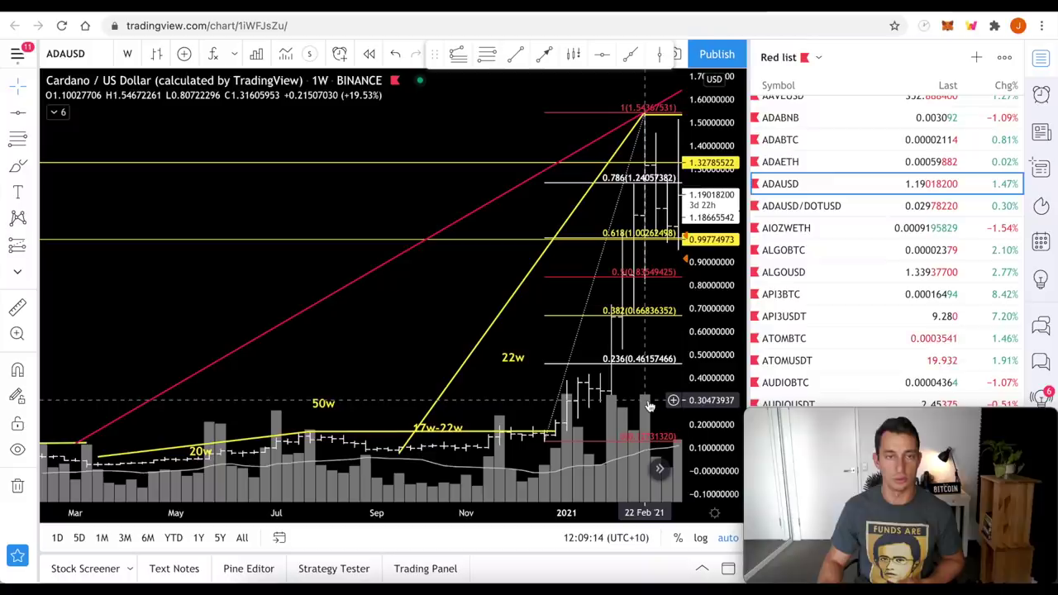
{"action": "left_click_drag", "start_coordinate": [510, 326], "coordinate": [462, 318]}
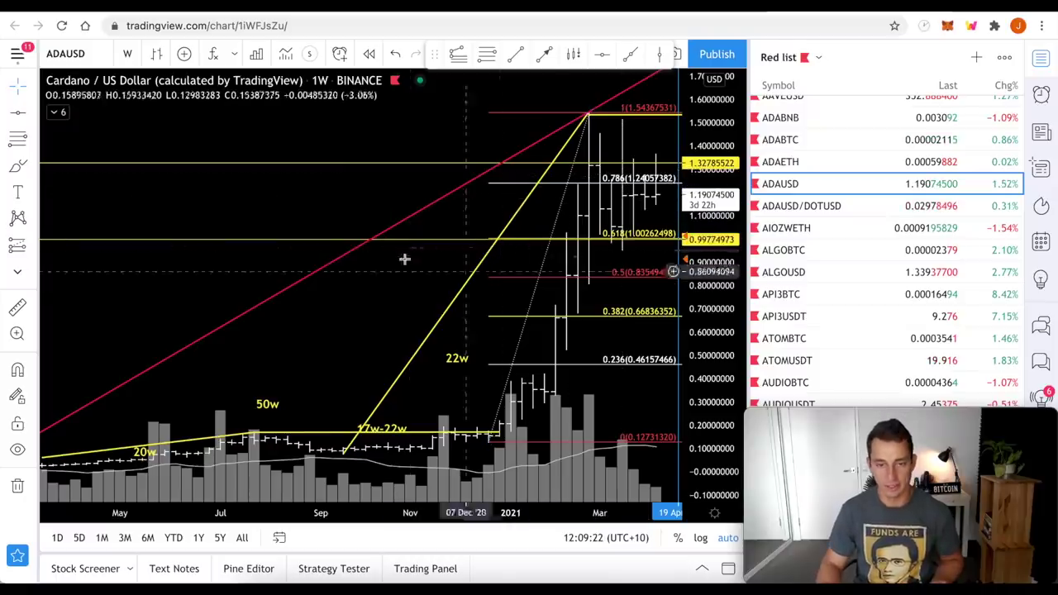
{"action": "left_click_drag", "start_coordinate": [323, 291], "coordinate": [285, 297]}
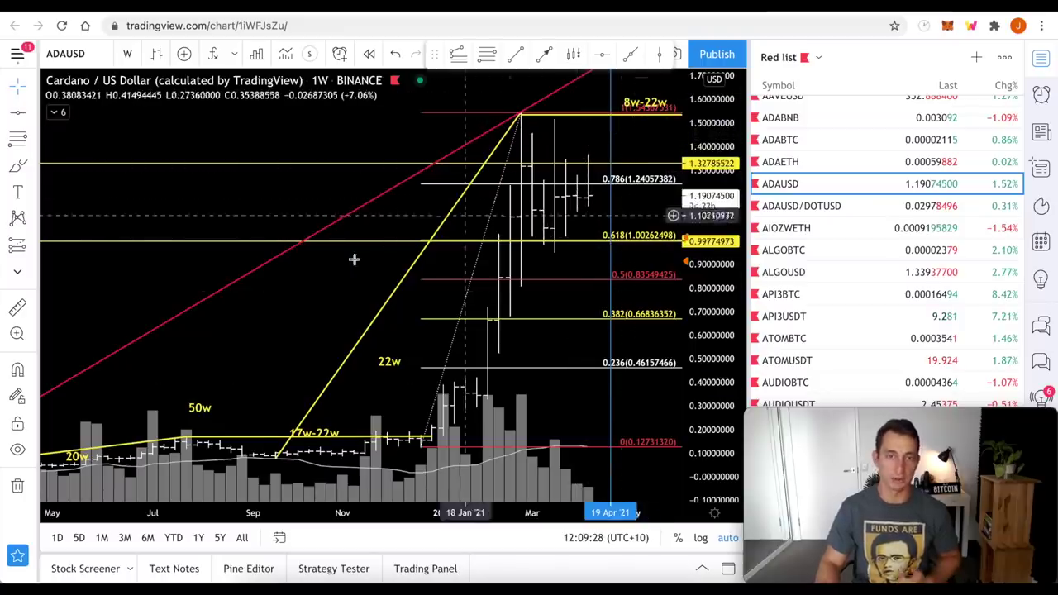
{"action": "scroll", "coordinate": [364, 276], "scroll_direction": "down", "scroll_amount": 4}
{"action": "left_click_drag", "start_coordinate": [389, 333], "coordinate": [376, 331]}
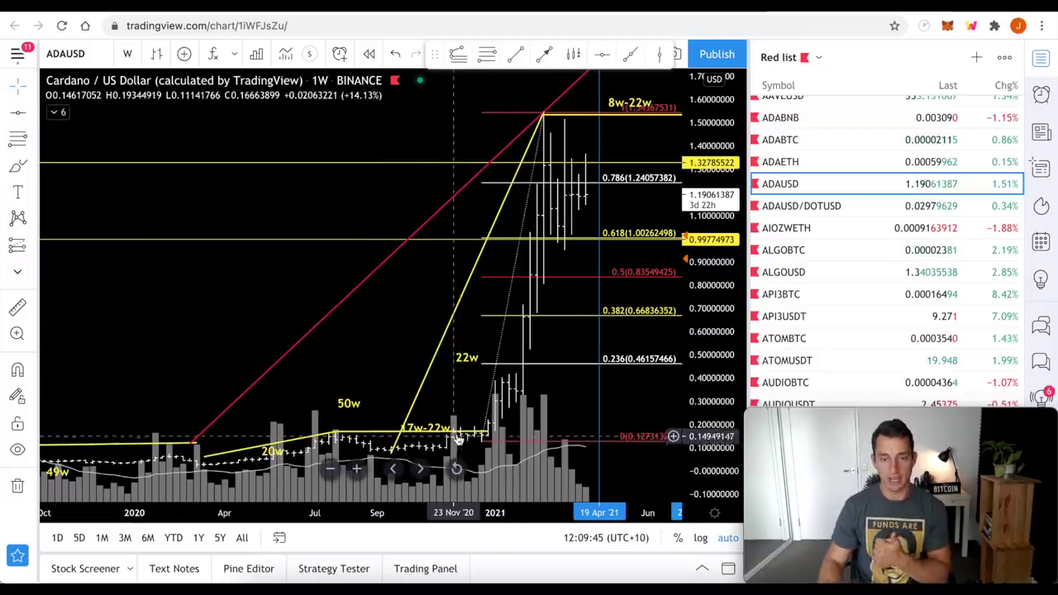
- Inspect the 20w rise and 17w-22w consolidation of 2020 up close, and compare them with the current 8w-22w range
{"action": "left_click_drag", "start_coordinate": [392, 366], "coordinate": [572, 357]}
{"action": "scroll", "coordinate": [572, 356], "scroll_direction": "right", "scroll_amount": 5}
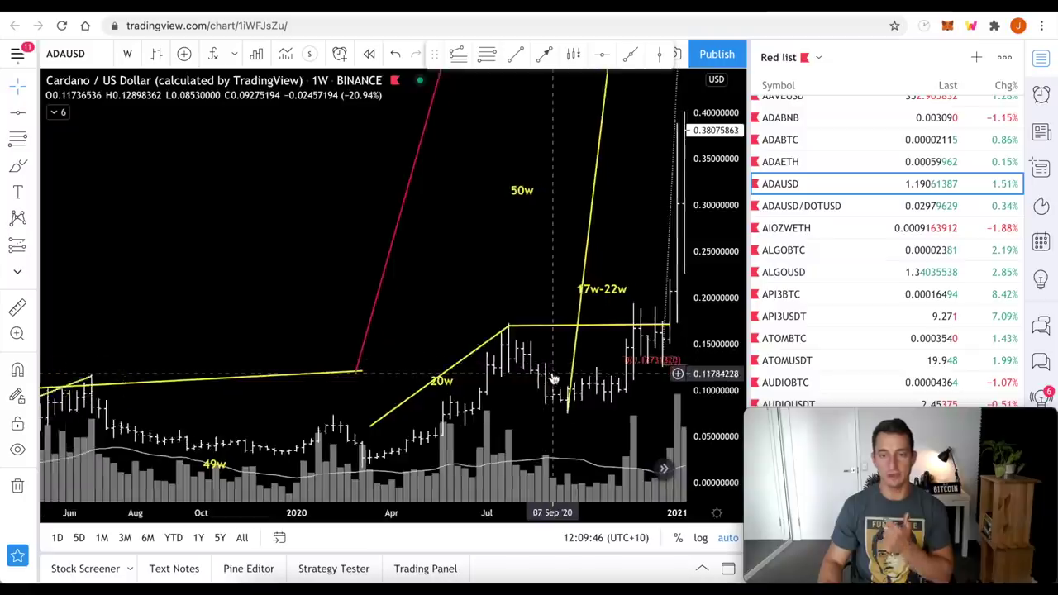
{"action": "scroll", "coordinate": [572, 357], "scroll_direction": "right", "scroll_amount": 1}
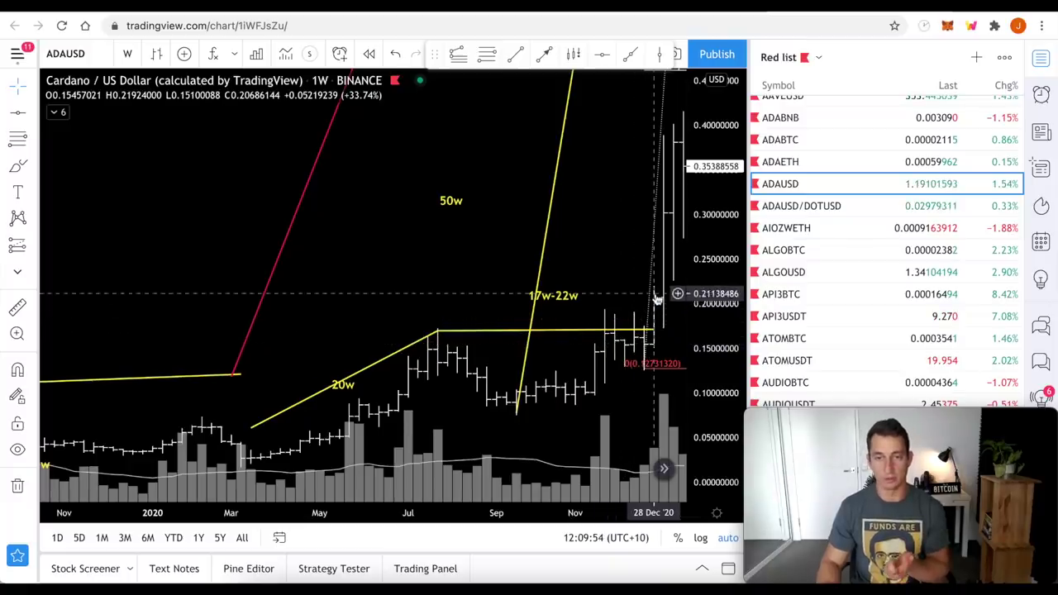
{"action": "left_click_drag", "start_coordinate": [609, 256], "coordinate": [356, 287]}
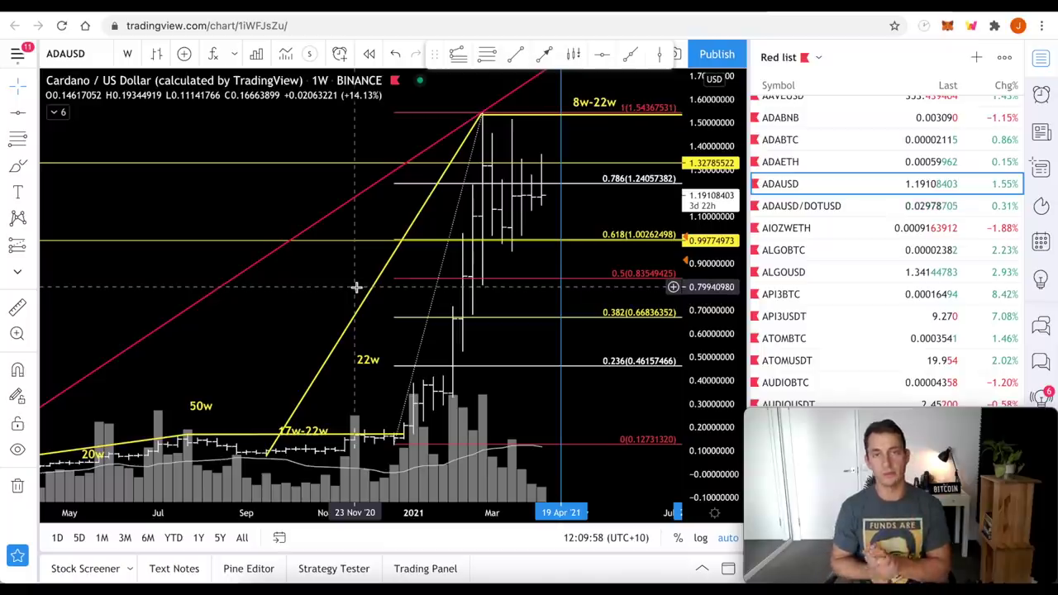